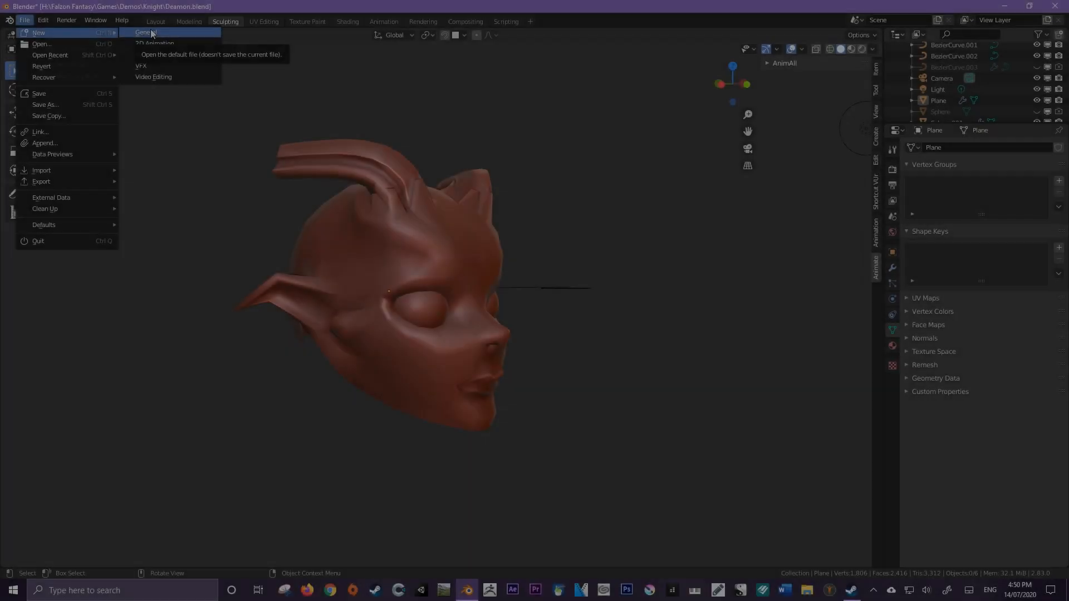
- Start a new General scene without saving the open file, and delete the default cube
key(ctrl+q)
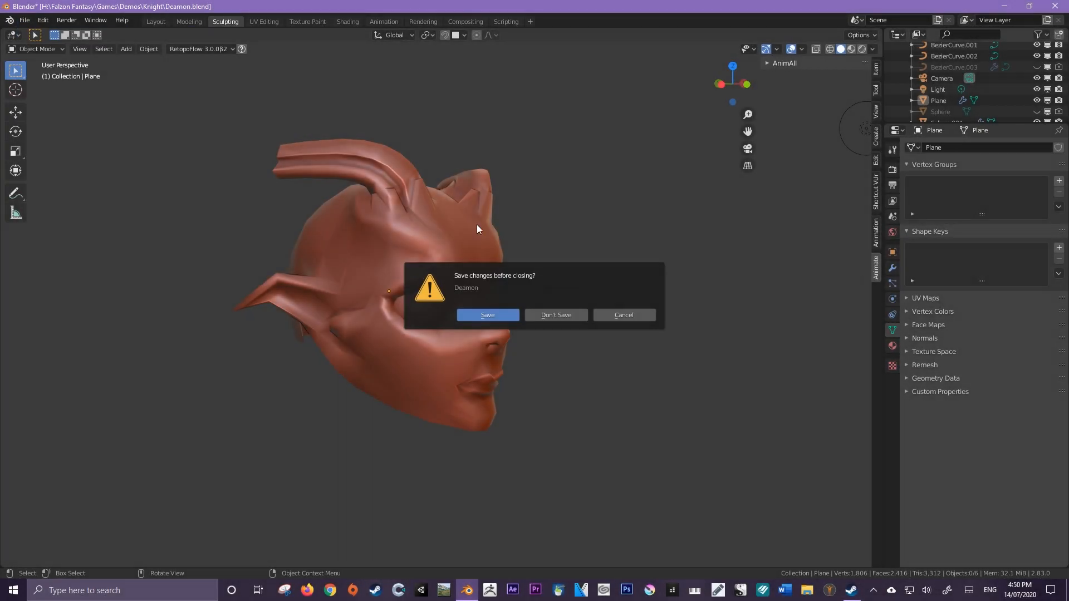
click(551, 316)
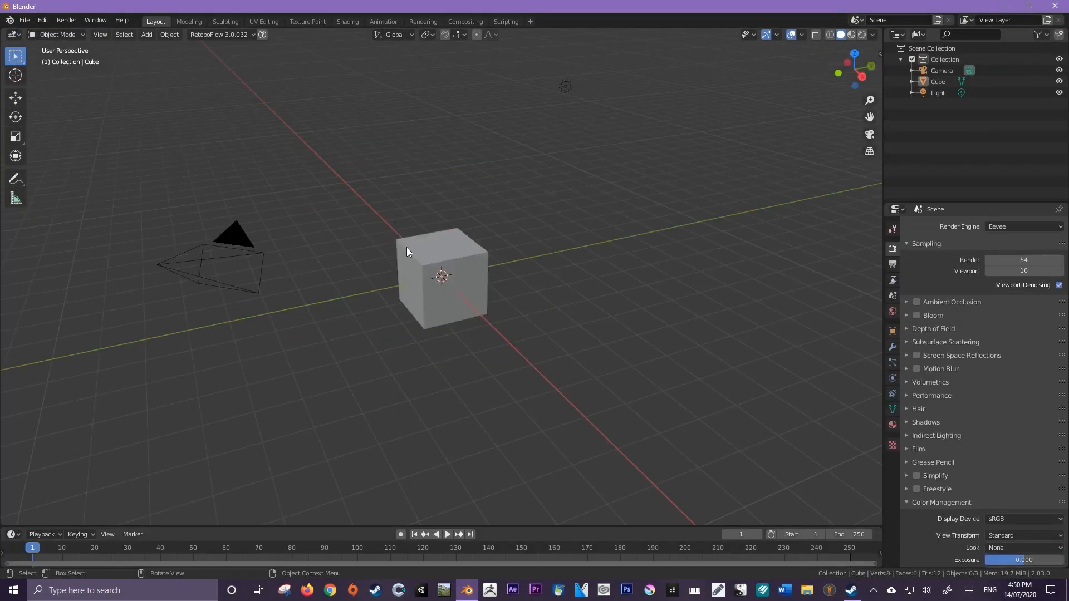
click(439, 256)
key(x)
click(438, 256)
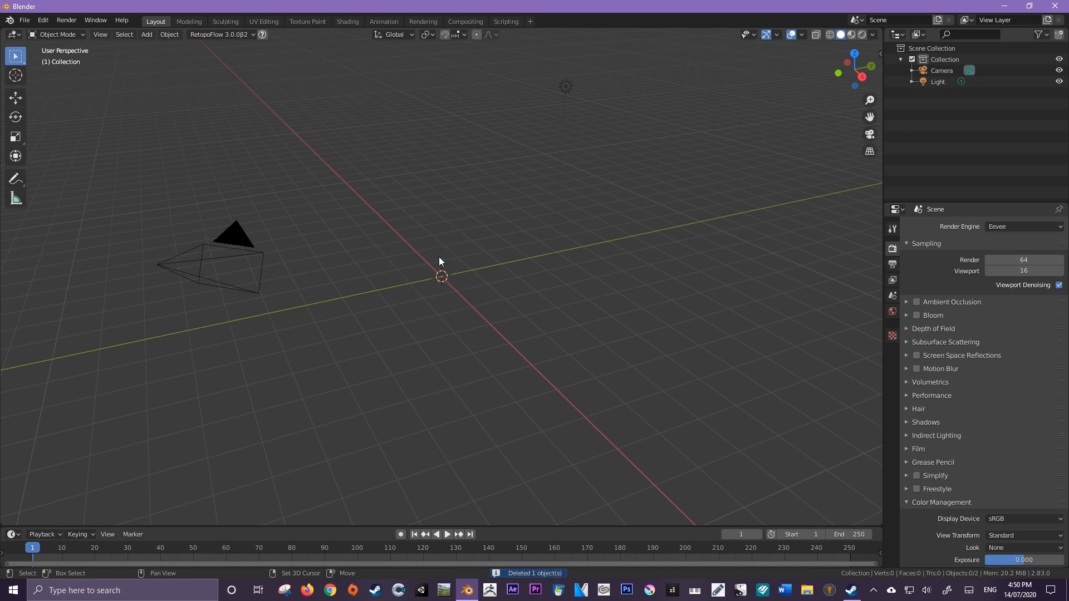
- Add a UV sphere at the scene origin
key(shift+a)
mouse_move(450, 222)
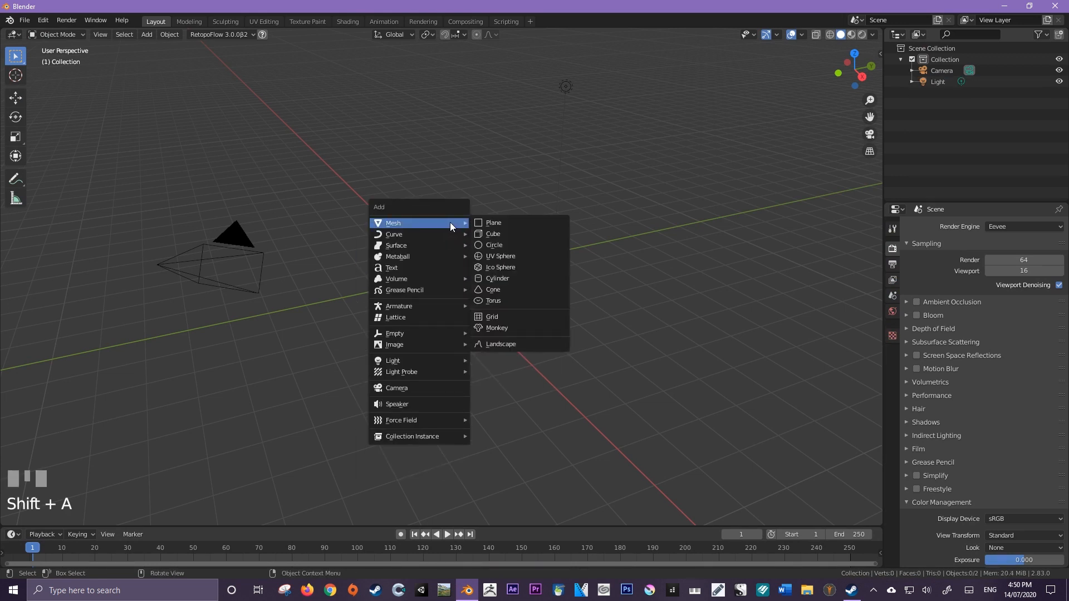
click(496, 257)
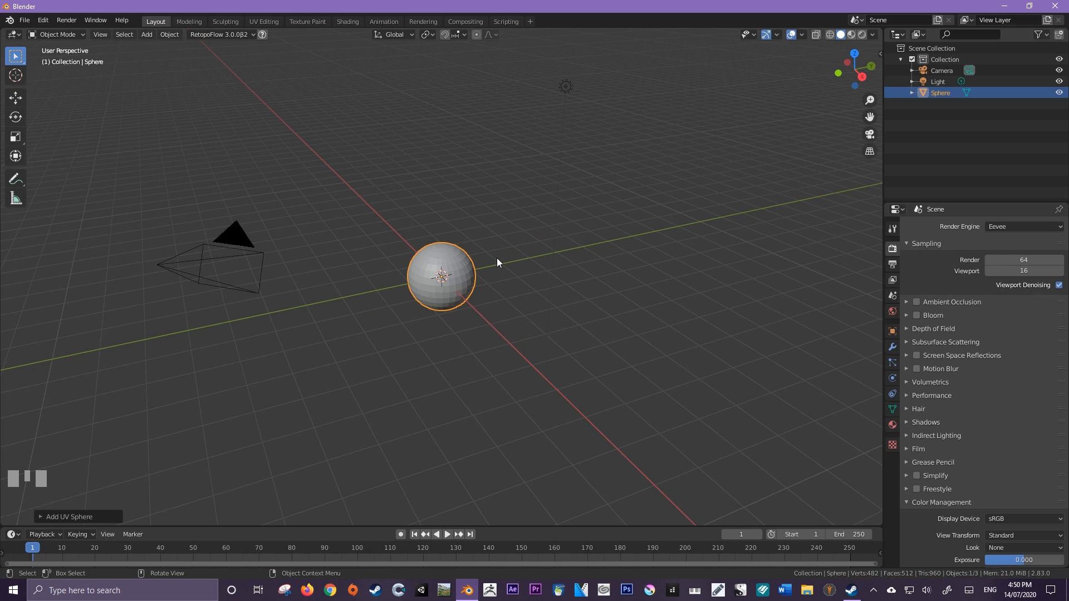
- Rotate the sphere's whole mesh 90° about the global Y axis in Edit Mode
key(Tab)
key(r)
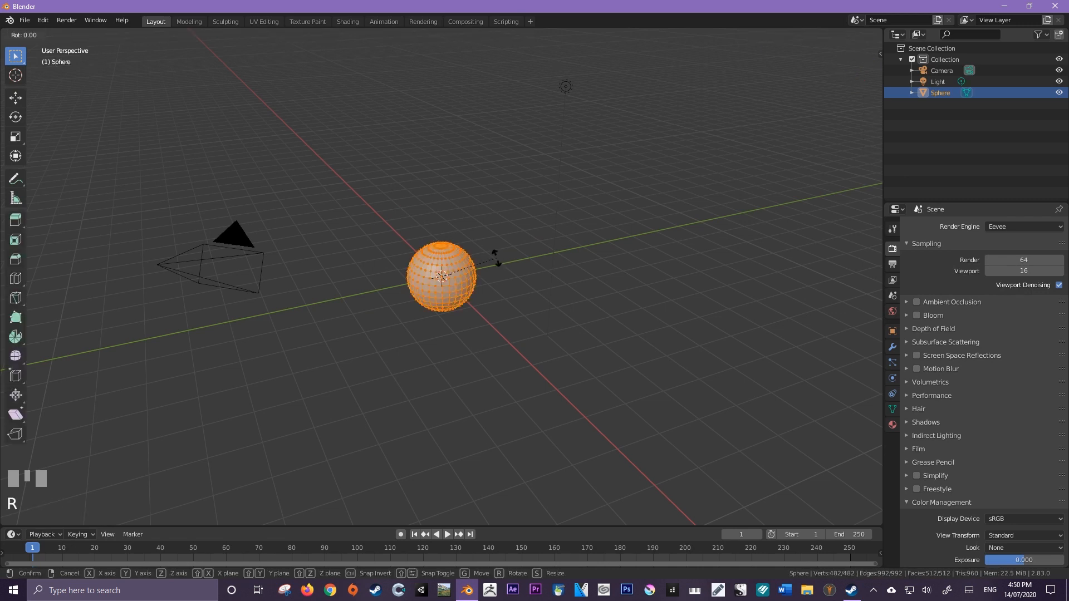
text(y)
text(90)
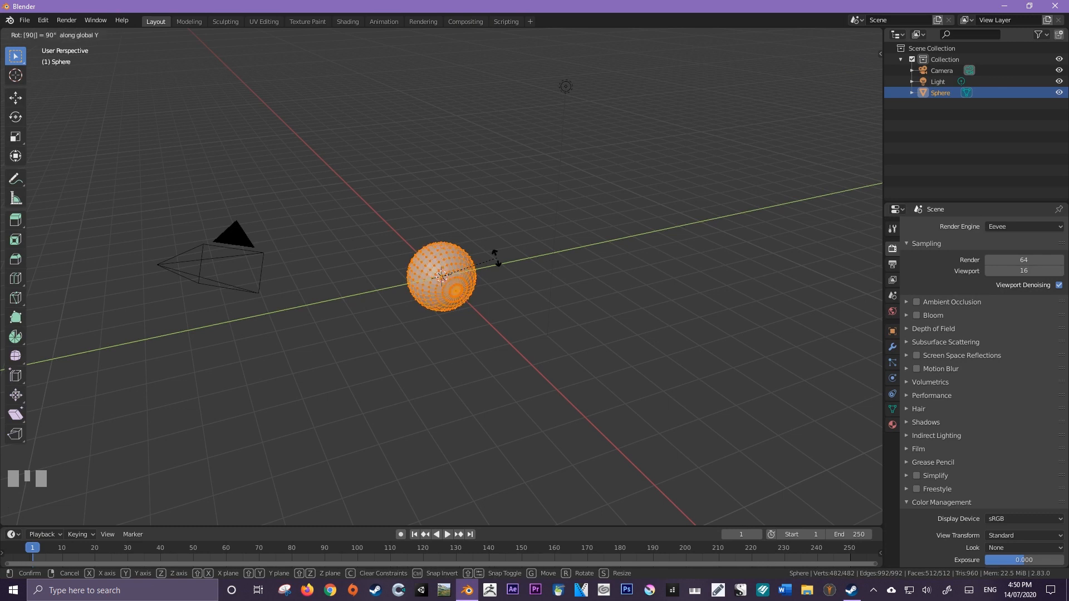
key(Return)
- With only the sphere's +X pole vertex selected in front view, show the viewport's tool settings and enable X-axis mirror editing
middle_drag(494, 257, 485, 252)
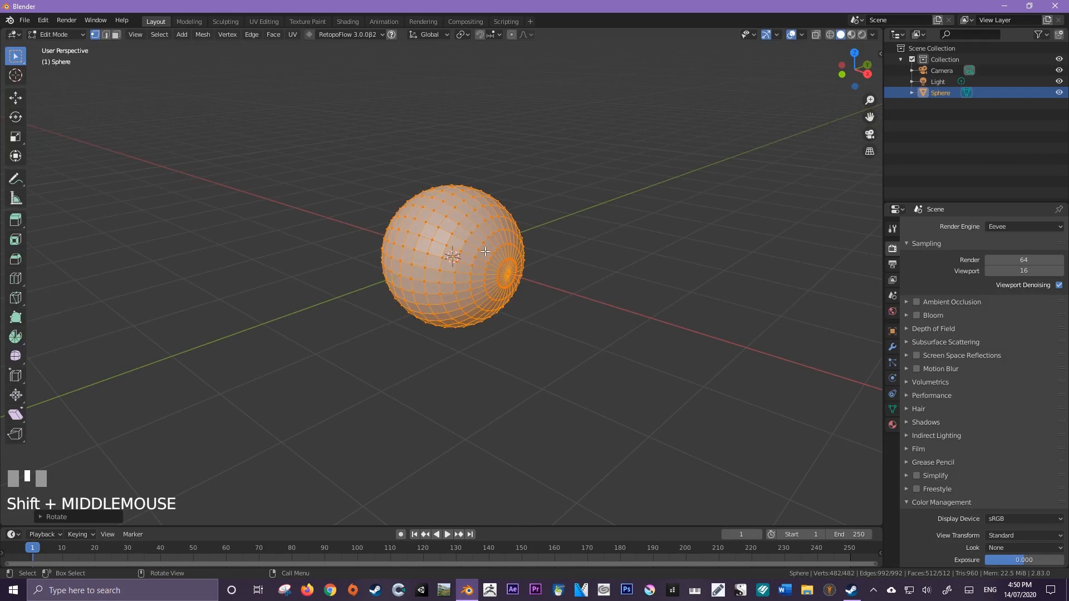
key(KP_3)
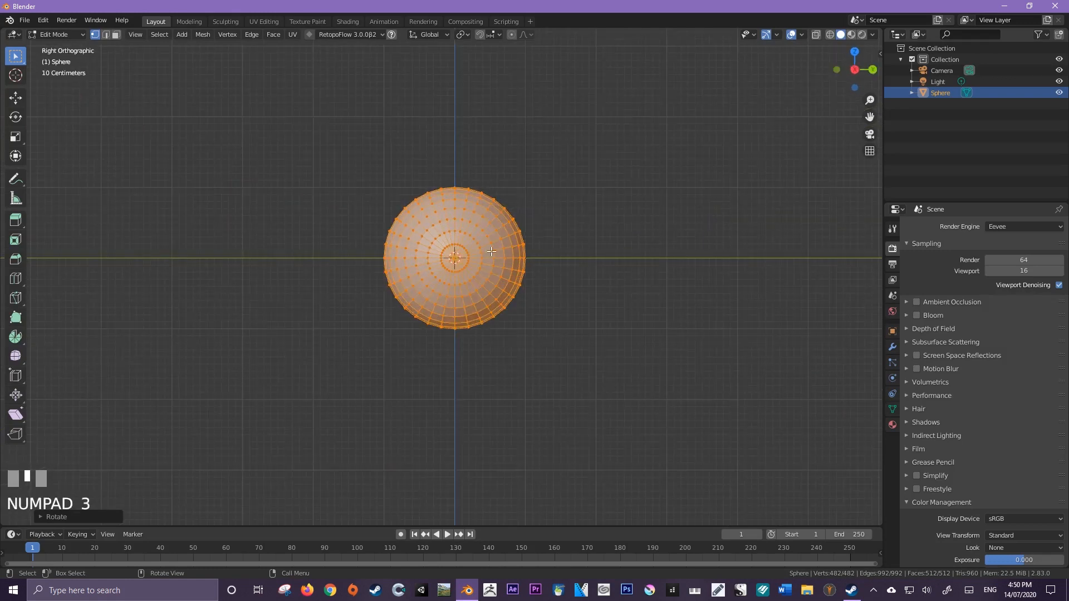
key(KP_1)
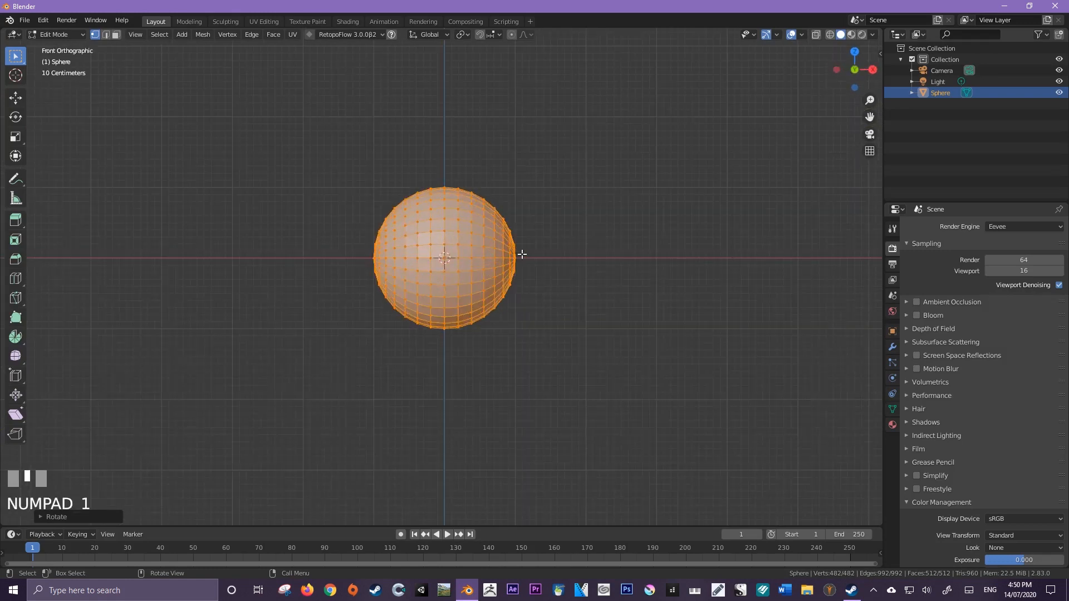
click(519, 255)
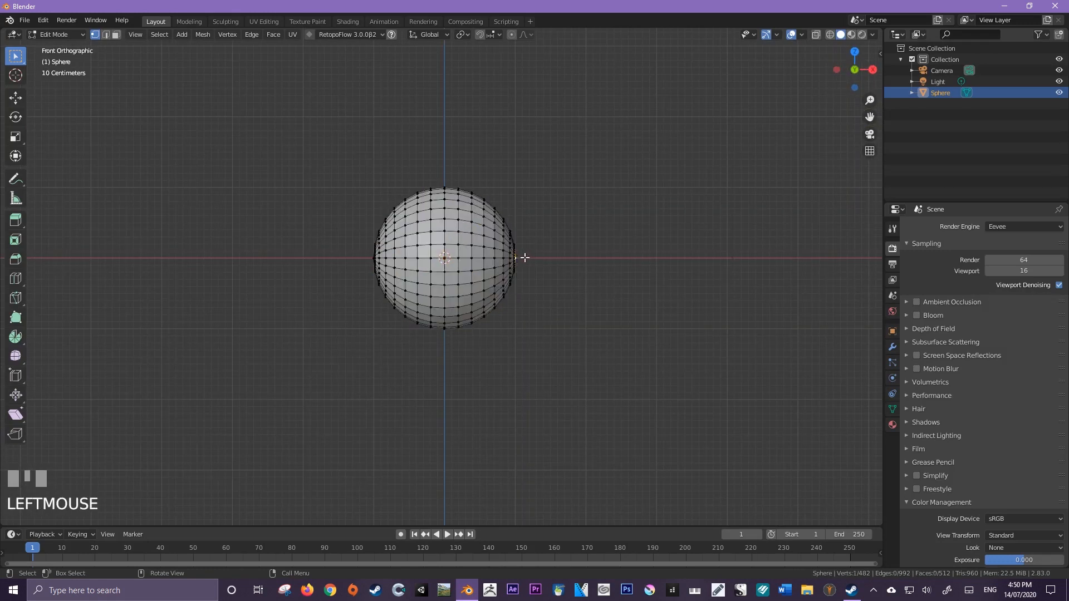
right_click(828, 36)
mouse_move(786, 130)
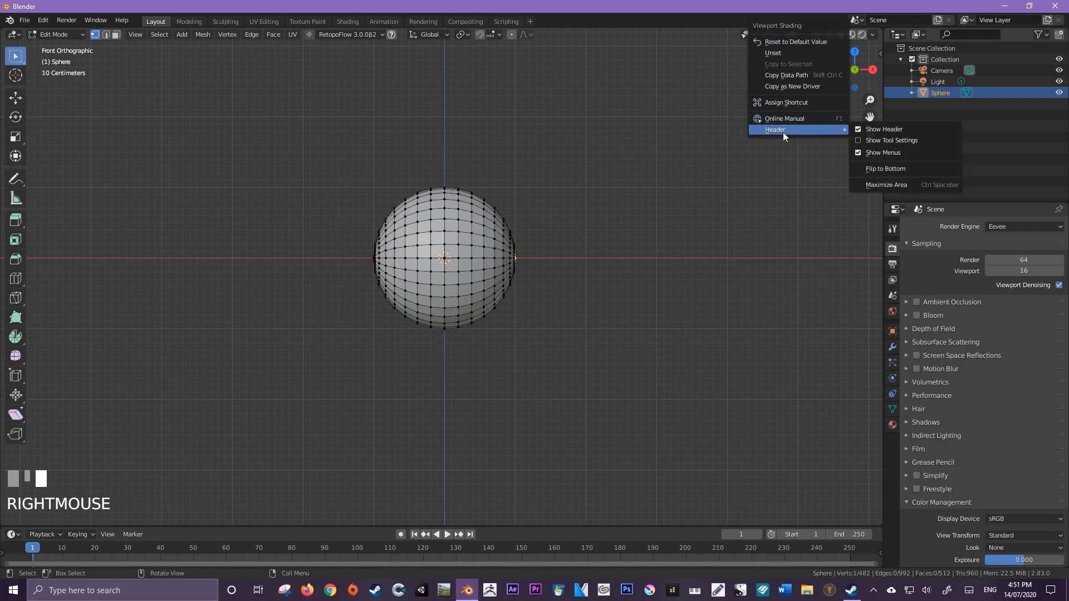
click(875, 140)
click(802, 34)
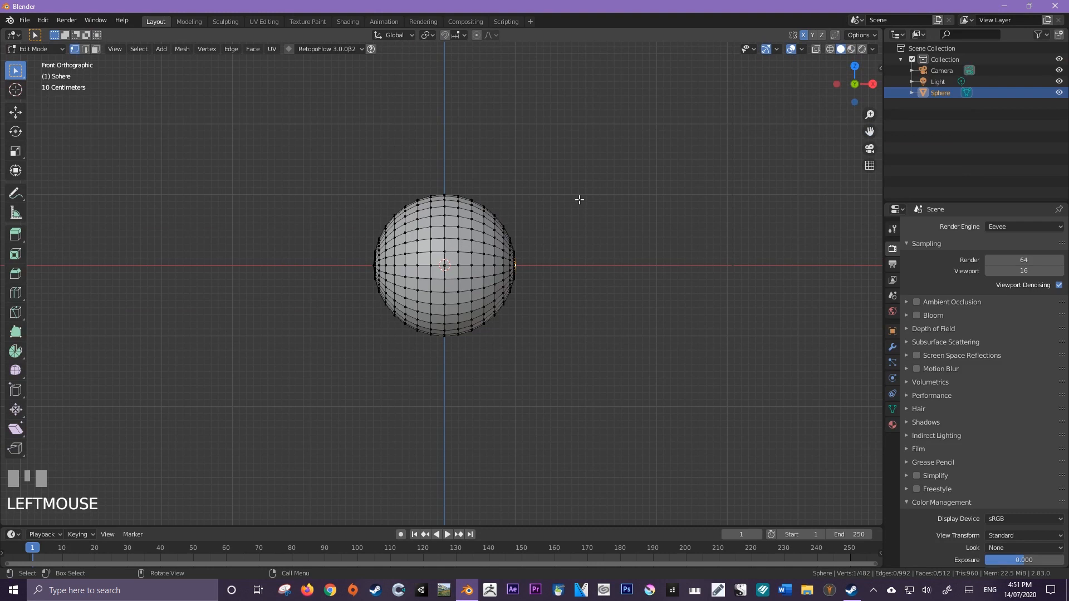
- Flatten both sides of the sphere by moving the pole about 0.31 m inward along X with proportional editing at size 1.10
click(477, 35)
key(g)
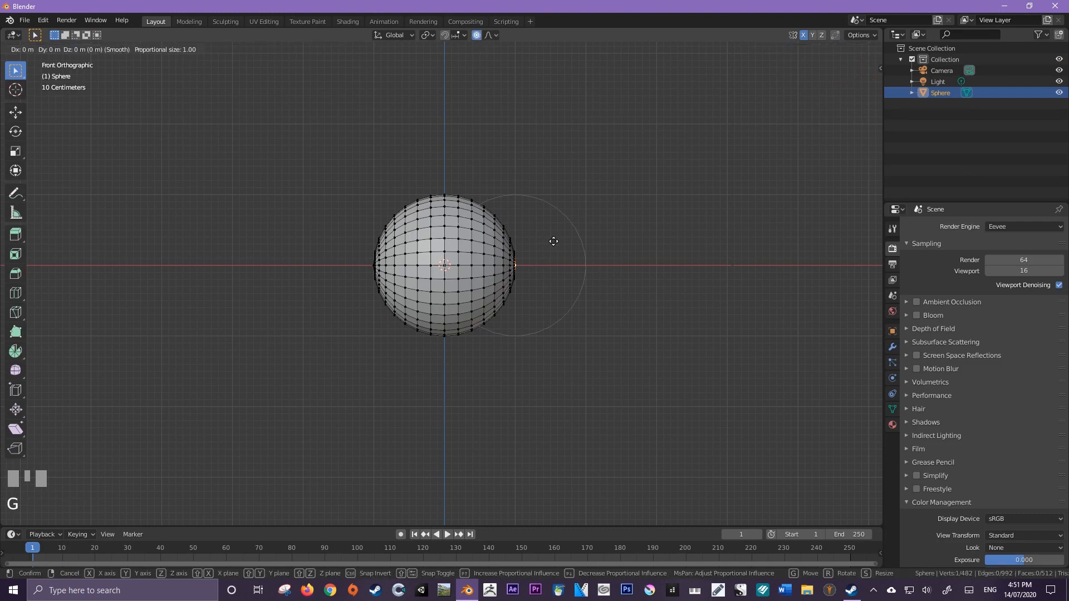
key(x)
scroll(551, 240, up, 2)
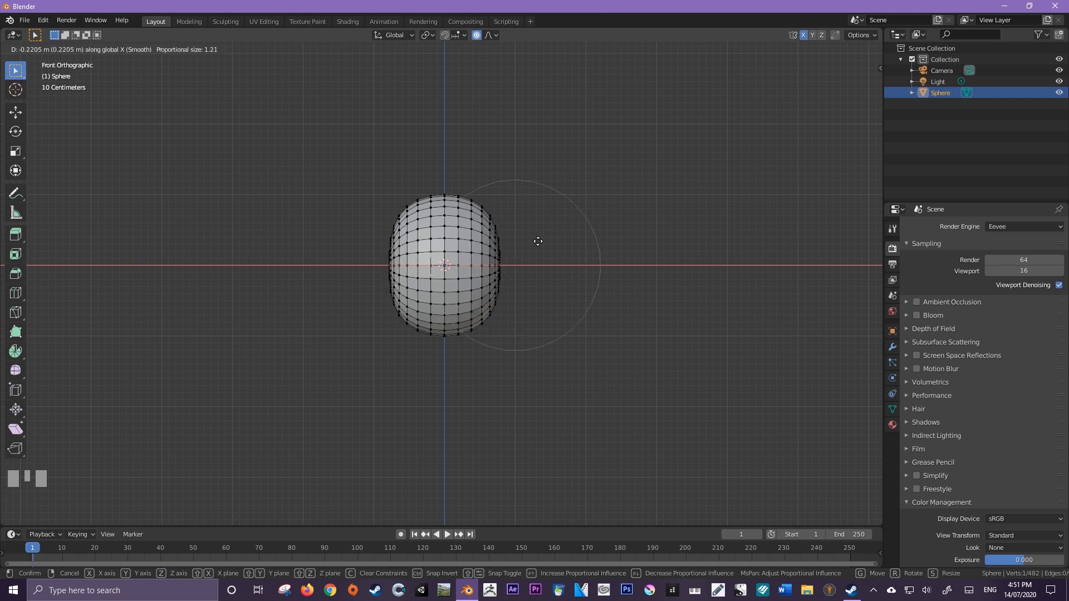
scroll(538, 241, down, 2)
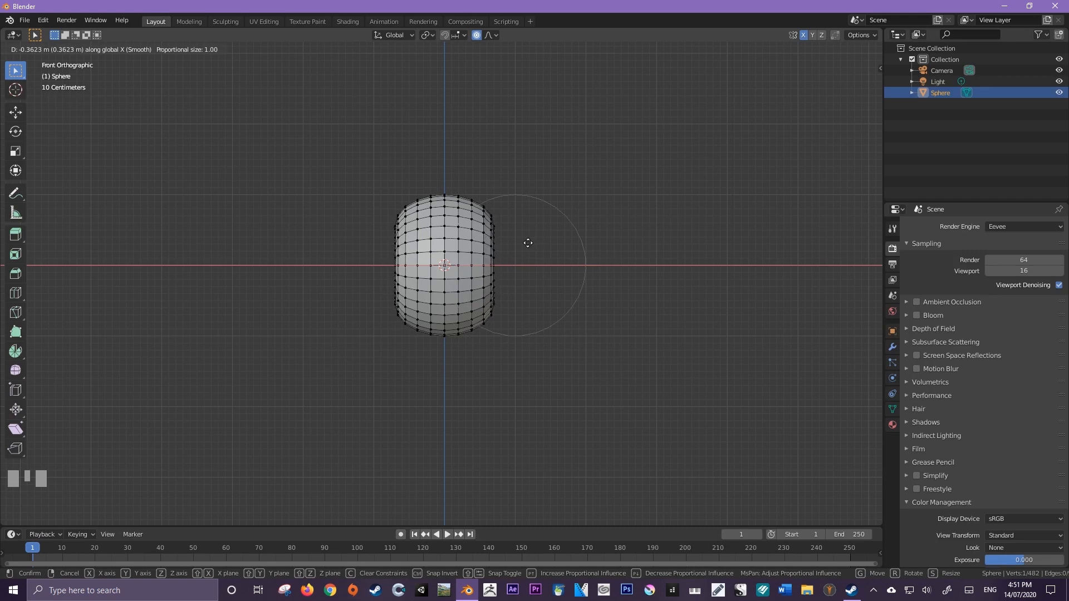
scroll(532, 243, down, 1)
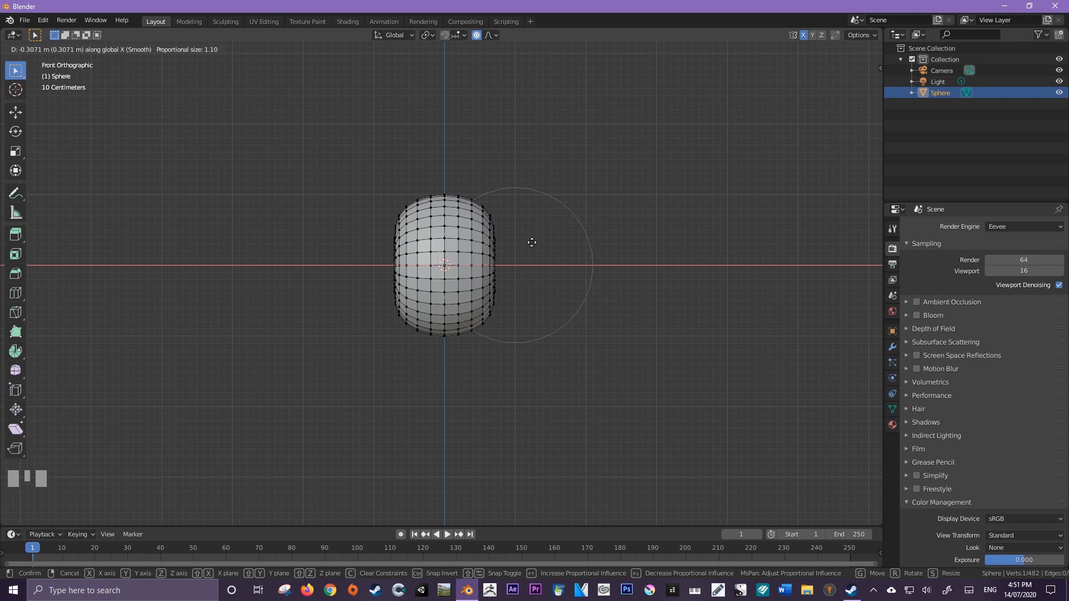
click(532, 243)
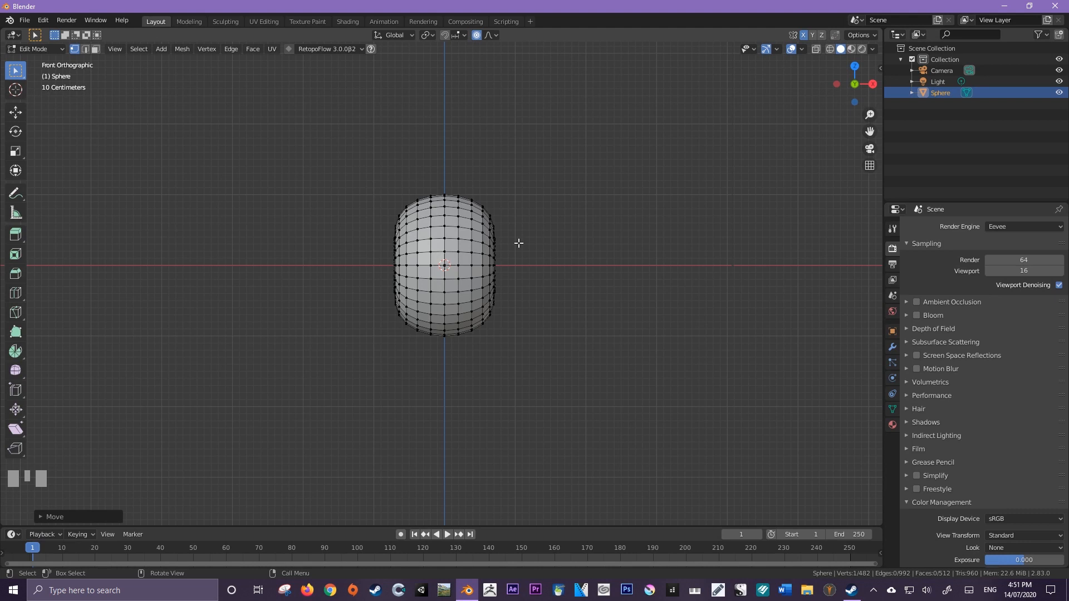
- Duplicate the flattened sphere in Object Mode and scale the copy down to roughly three quarters of its size
key(Tab)
key(KP_3)
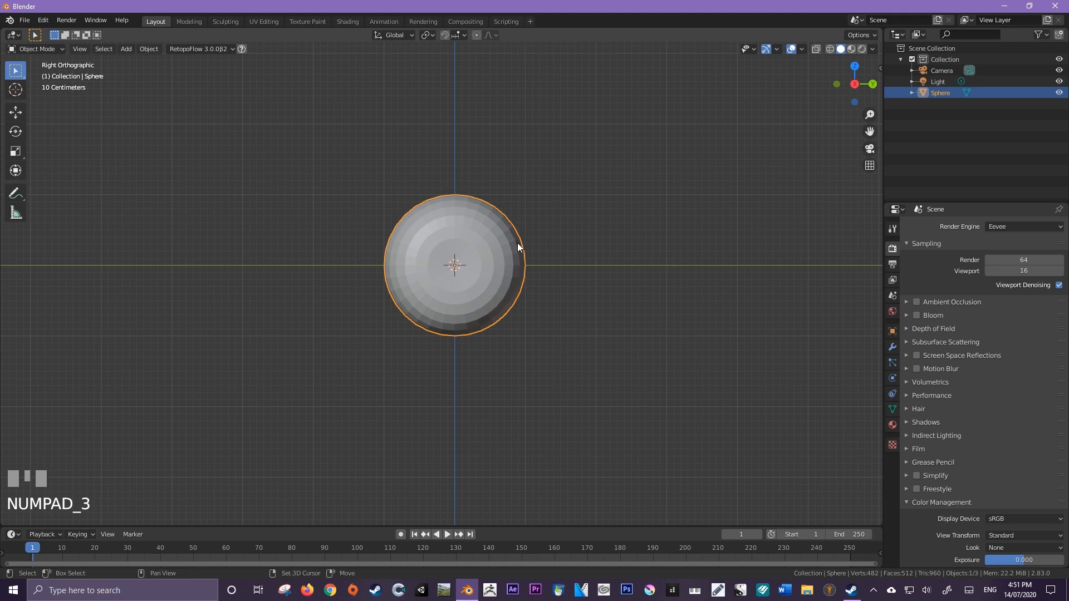
key(shift+d)
click(490, 274)
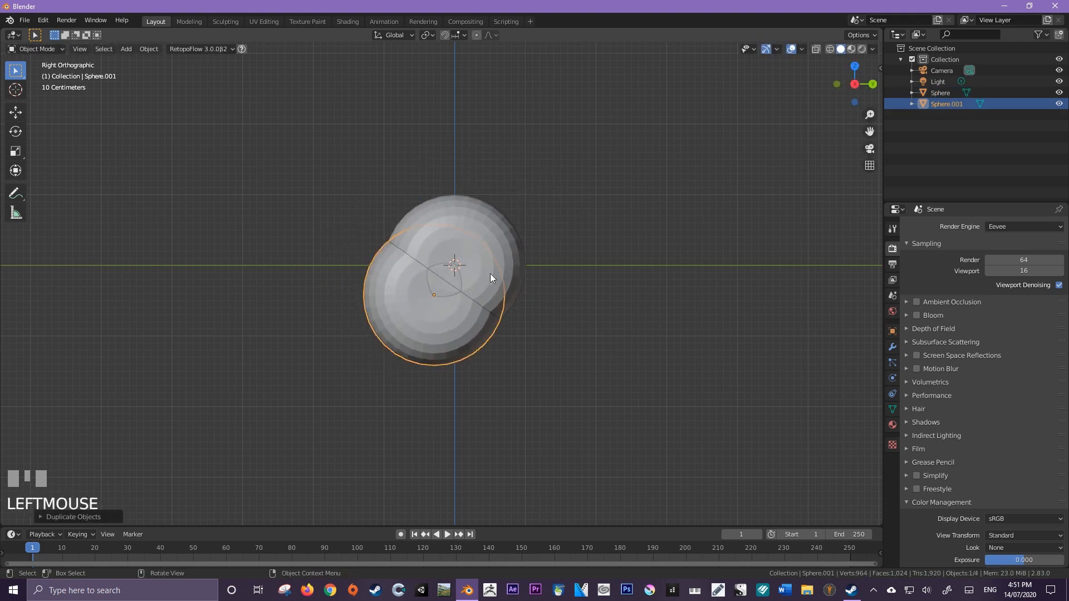
key(s)
click(503, 285)
- Position the smaller sphere in side view as a jaw, overlapping the lower front of the large sphere
key(g)
click(525, 301)
key(g)
click(528, 301)
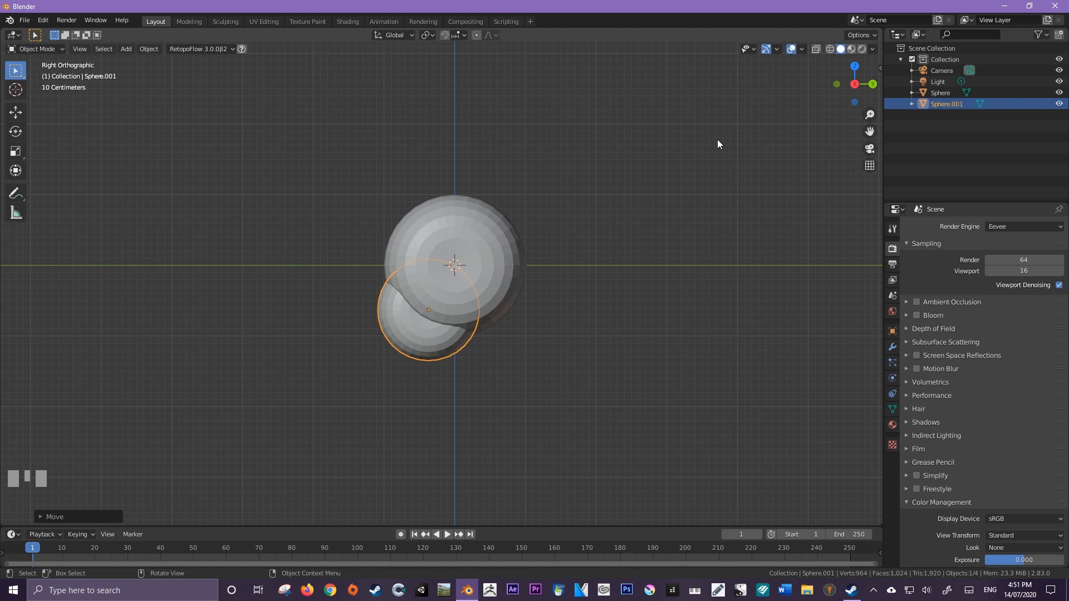
scroll(400, 312, up, 2)
shift+middle_drag(400, 313, 465, 324)
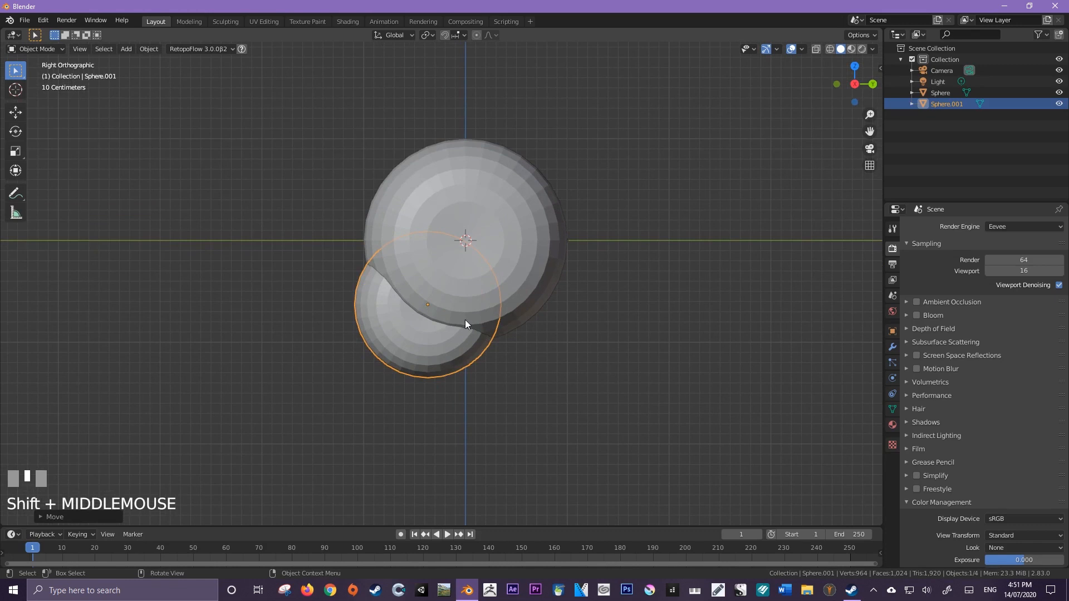
key(g)
click(431, 382)
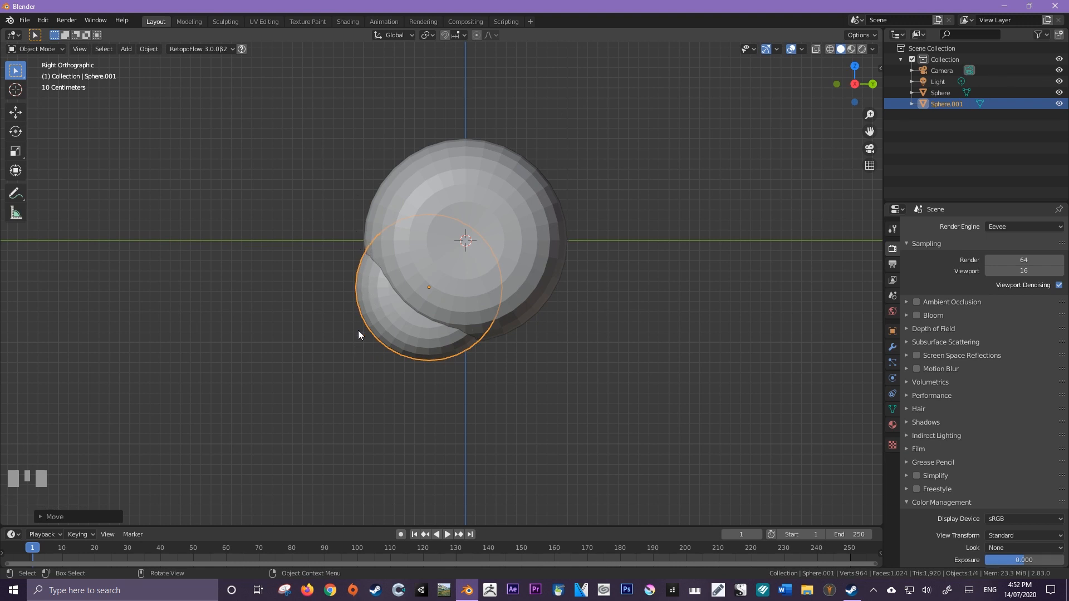
key(g)
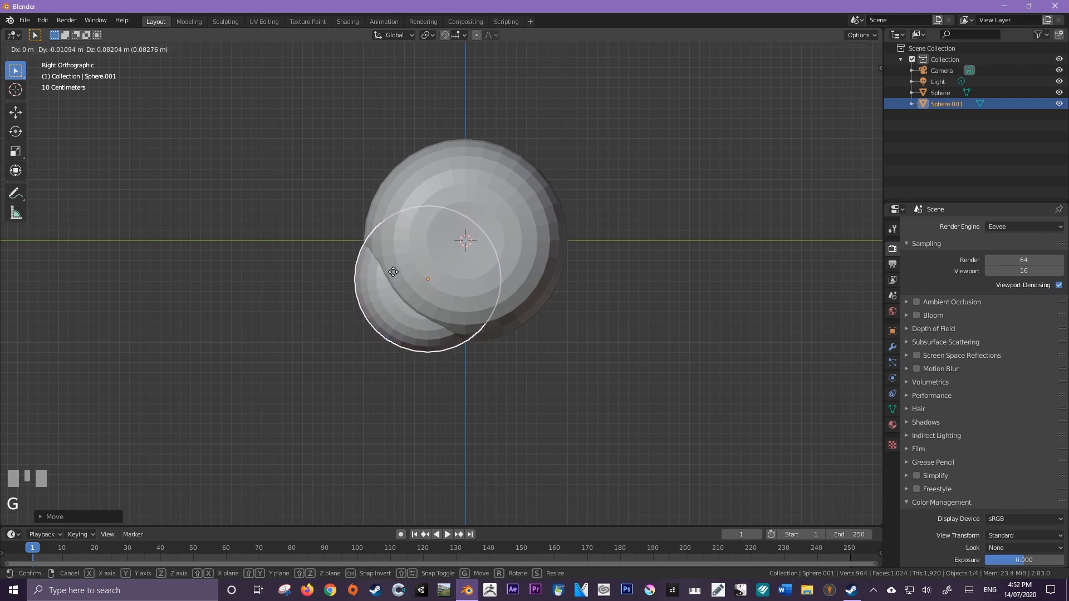
click(398, 275)
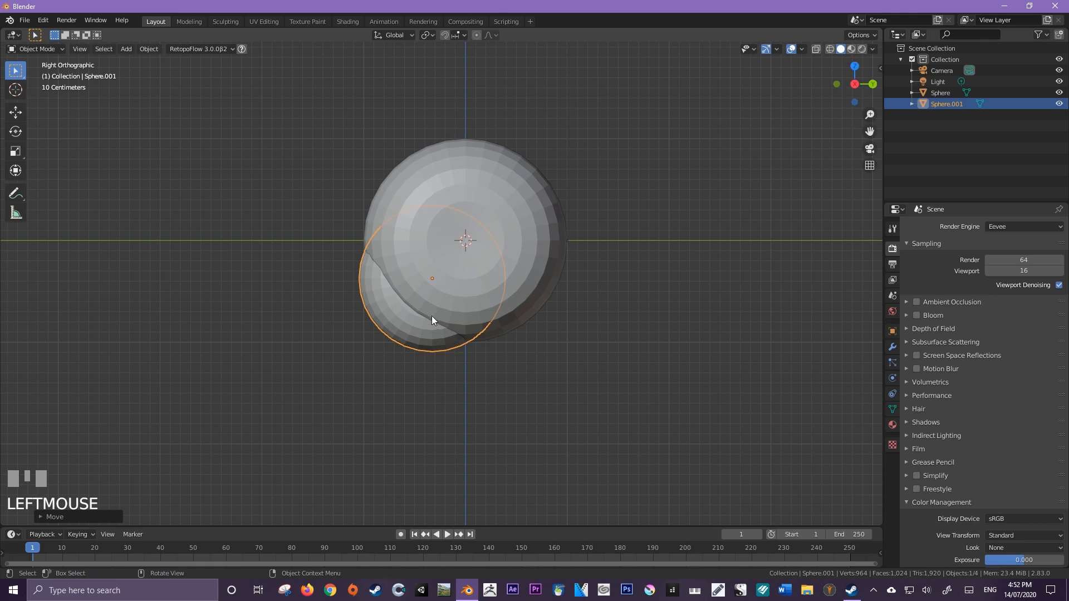
- Widen the upper part of the jaw sphere to about the large sphere's width in front view, using proportional size 0.91
middle_drag(431, 316, 485, 292)
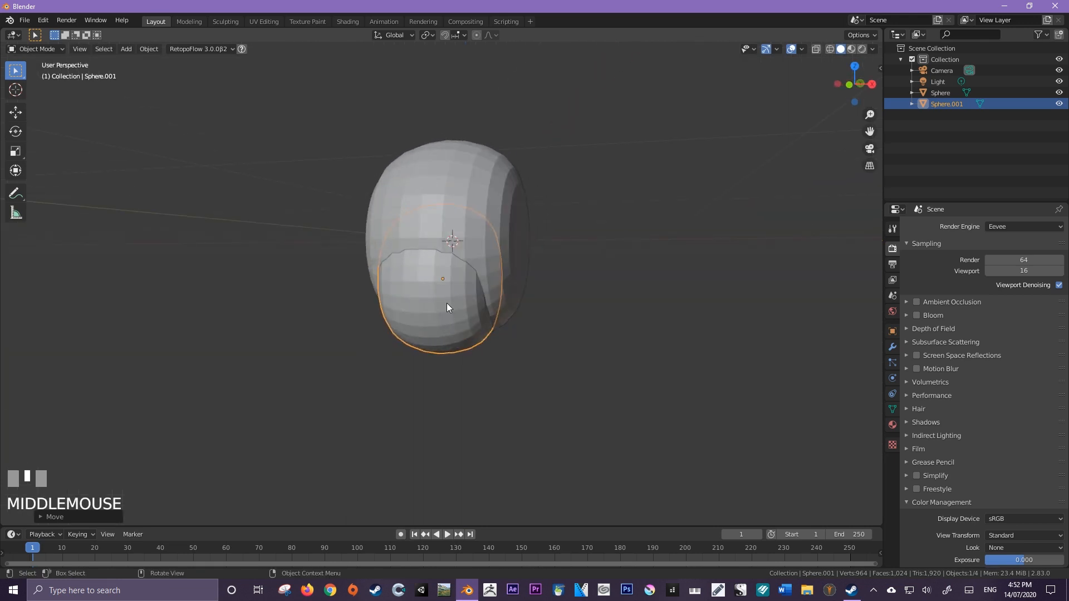
key(KP_1)
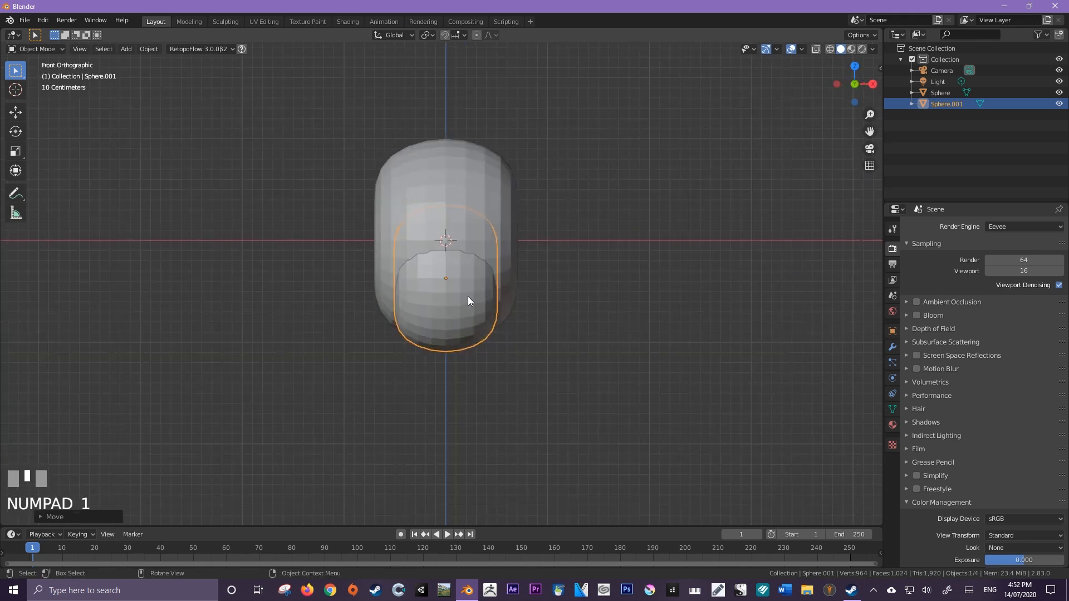
key(Tab)
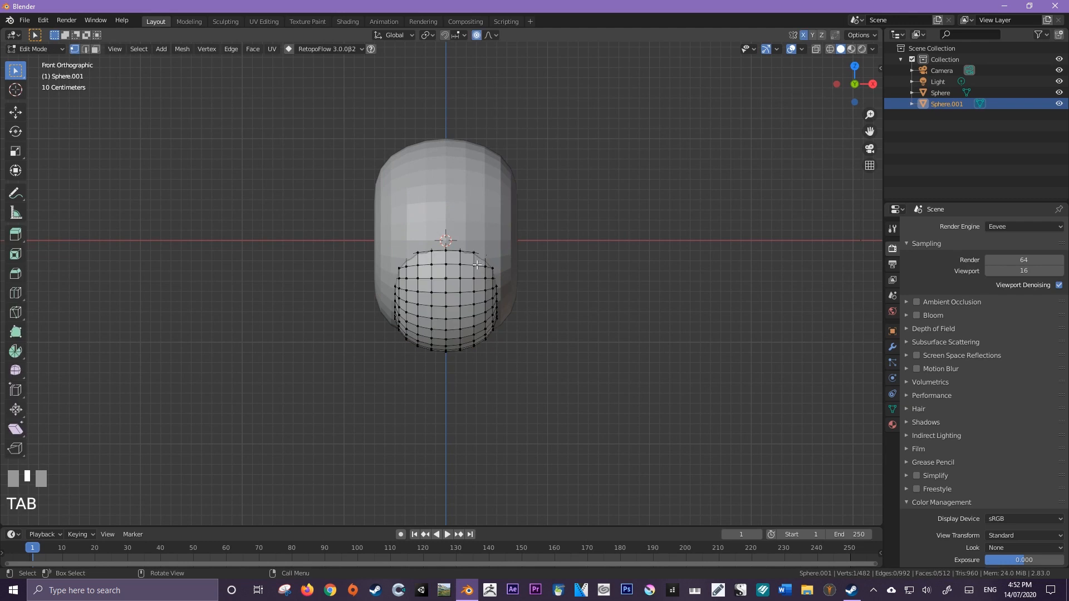
click(477, 265)
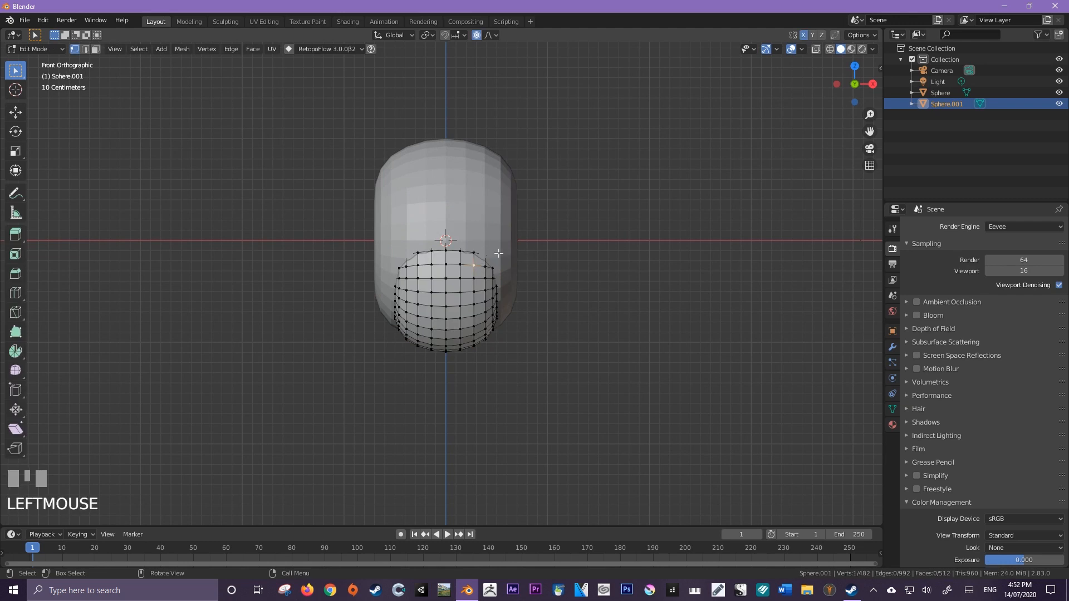
key(g)
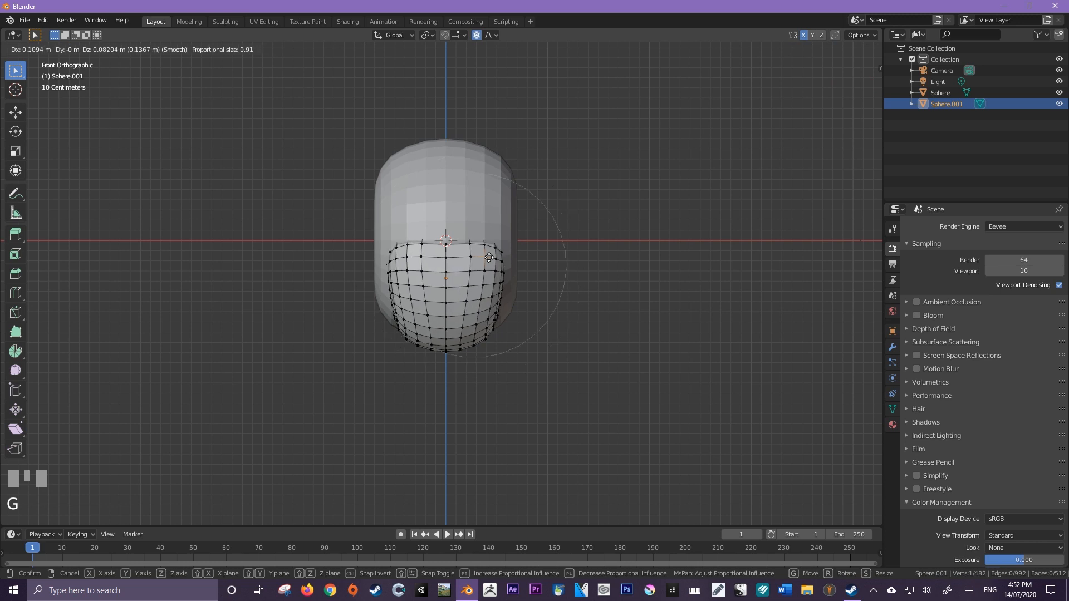
click(500, 262)
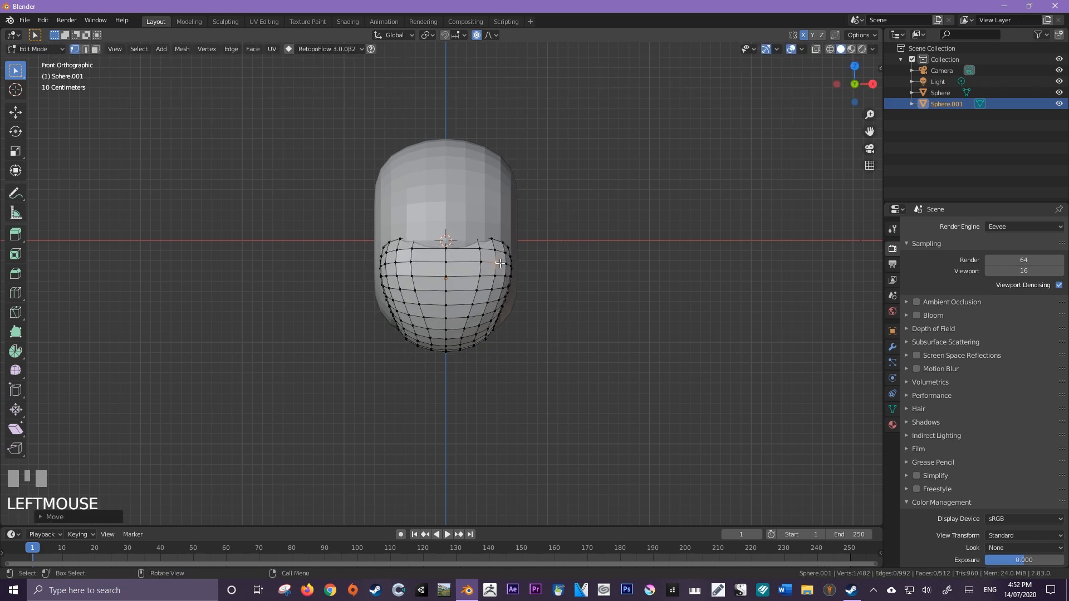
key(KP_3)
key(KP_1)
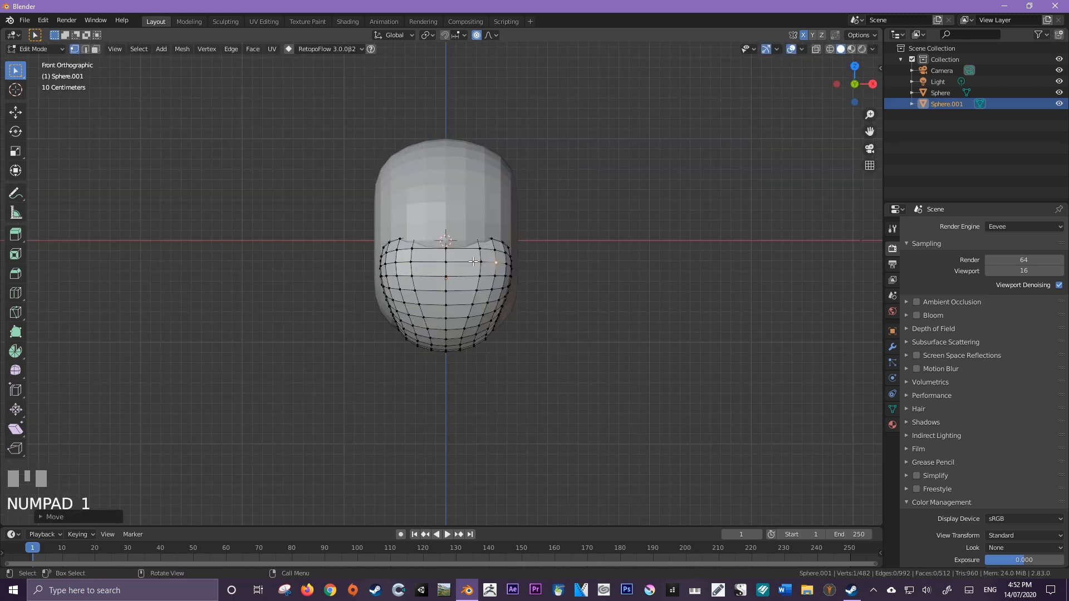
key(g)
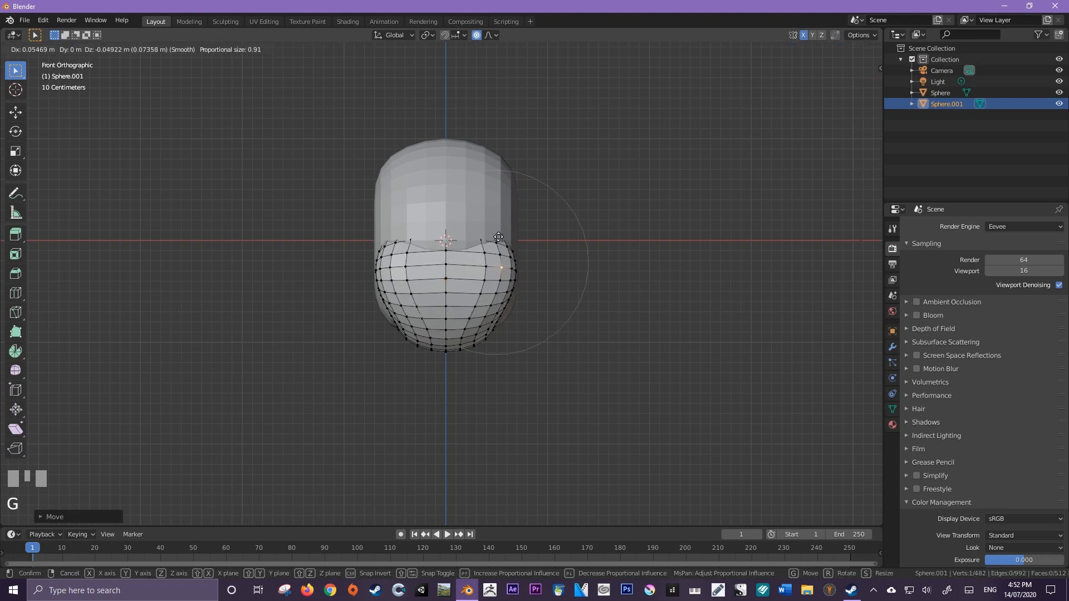
click(497, 238)
- Nudge the jaw sphere's top front vertex slightly back and down against the large sphere, using proportional size 0.62
middle_drag(497, 238, 389, 242)
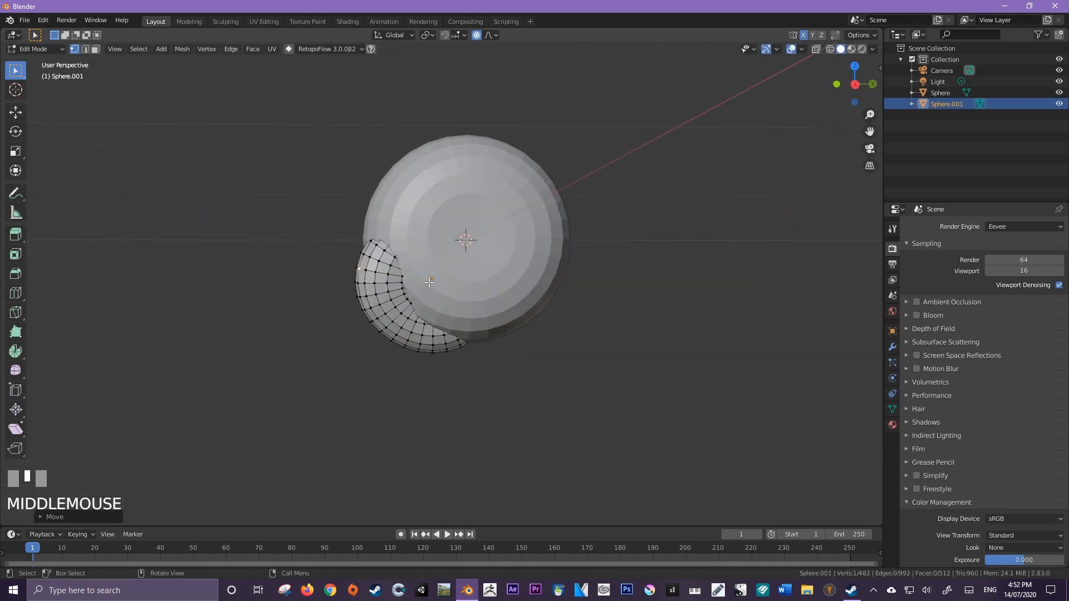
click(374, 239)
key(g)
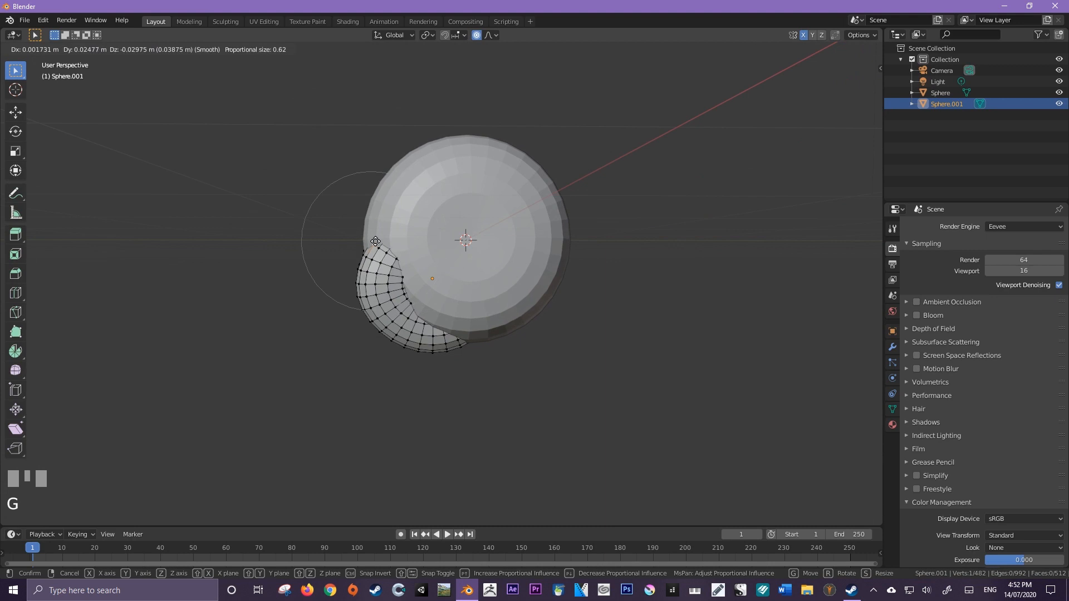
click(376, 241)
middle_drag(376, 241, 401, 286)
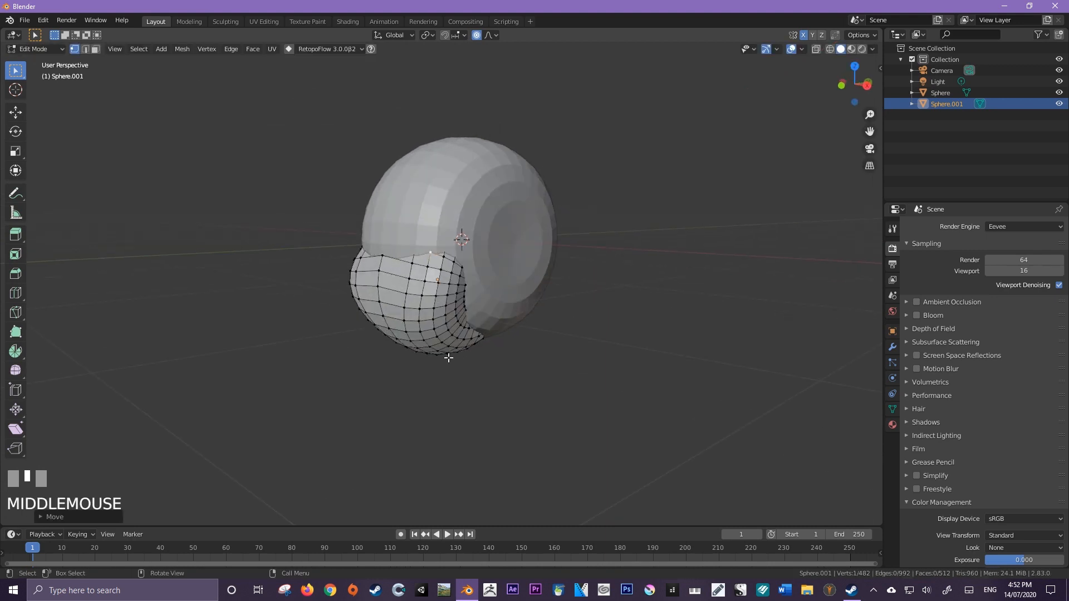
- In side view, pull the jaw's lower front vertex about 0.20 m forward as a chin and raise the underside behind it about 0.08 m
click(416, 357)
key(KP_3)
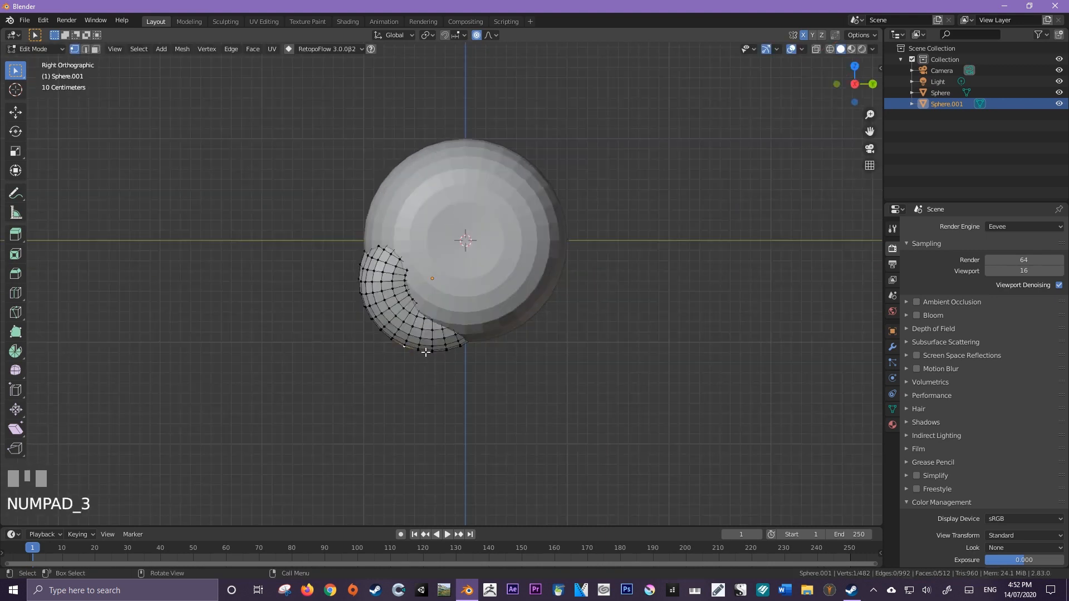
key(g)
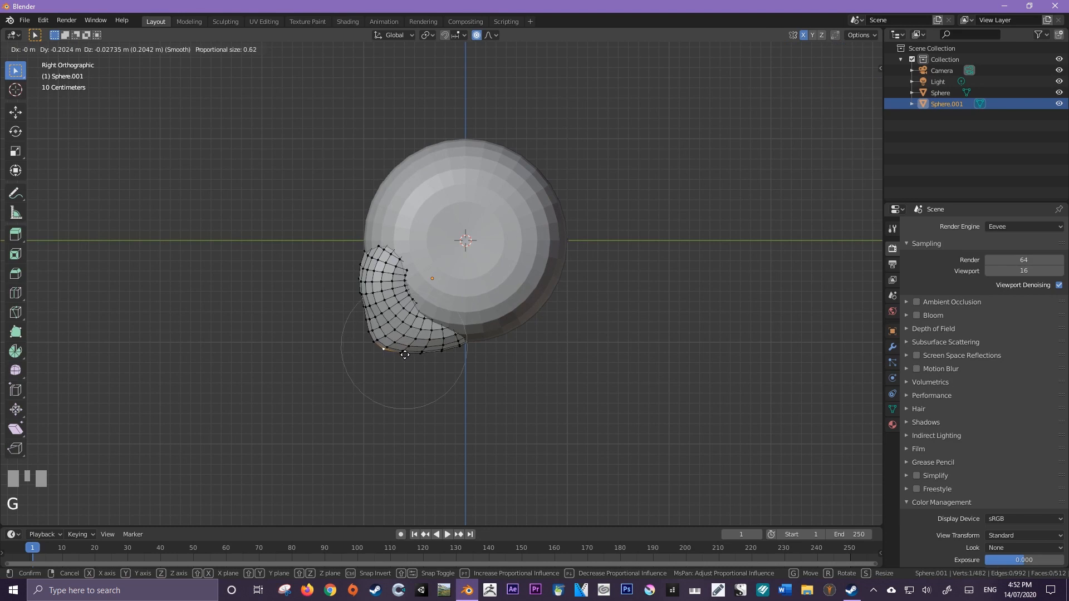
click(409, 356)
key(g)
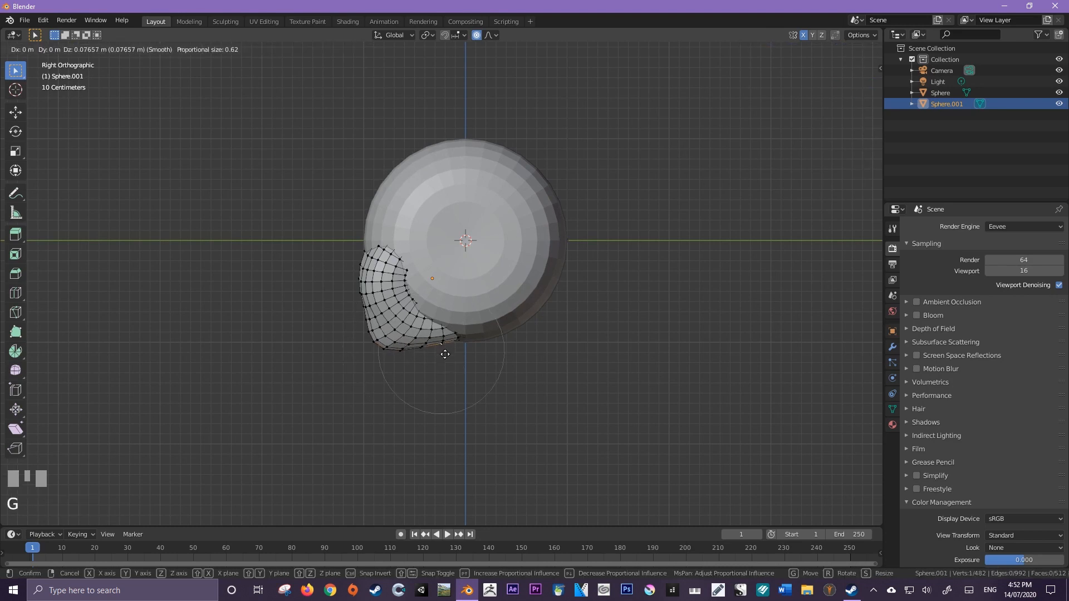
click(445, 354)
- Push in the face profile above the chin and adjust the vertex at the jaw's upper front edge in side view
click(352, 264)
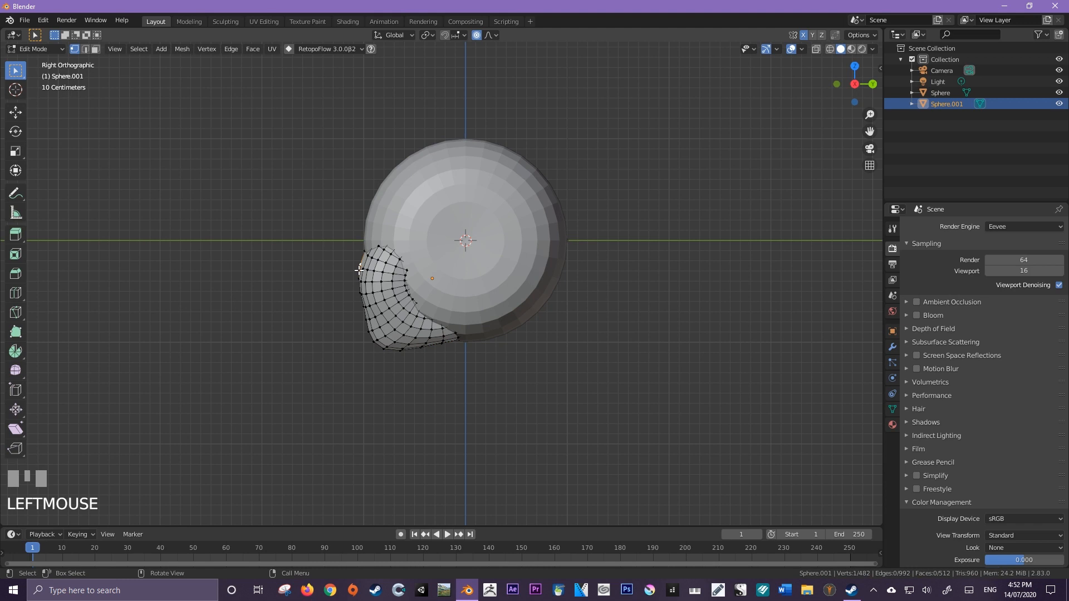
shift+middle_drag(357, 276, 426, 269)
scroll(423, 278, up, 2)
click(426, 268)
key(g)
click(437, 220)
key(g)
click(440, 227)
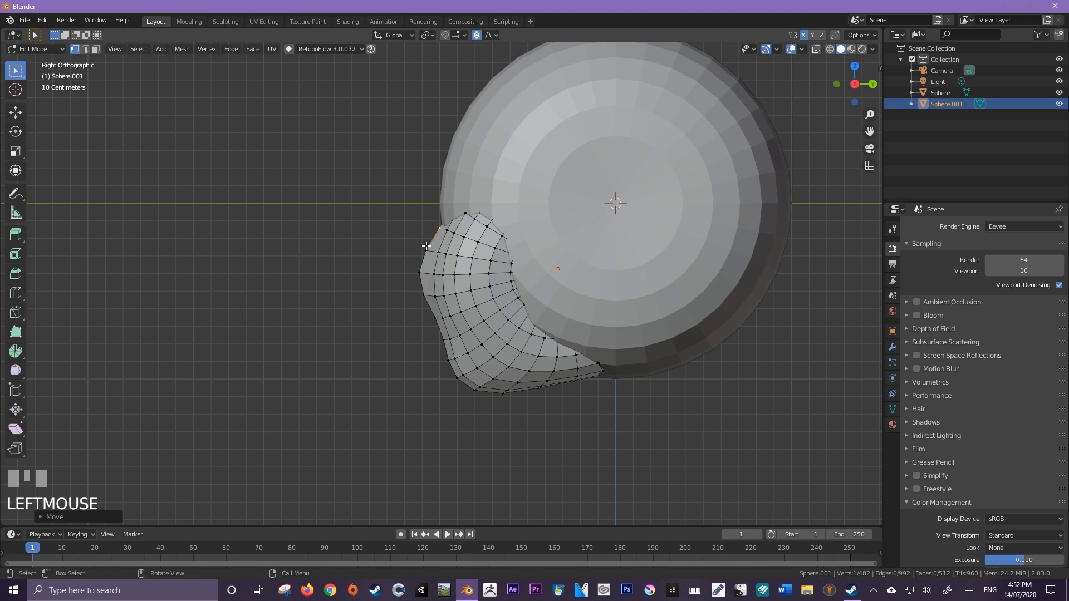
- Refine the bulge on the upper front of the jaw by moving its profile vertices with proportional editing
key(g)
click(425, 256)
key(g)
click(442, 278)
key(g)
click(444, 282)
- Return to Object Mode and examine the combined head shape from the front and at an angle
middle_drag(444, 283, 486, 275)
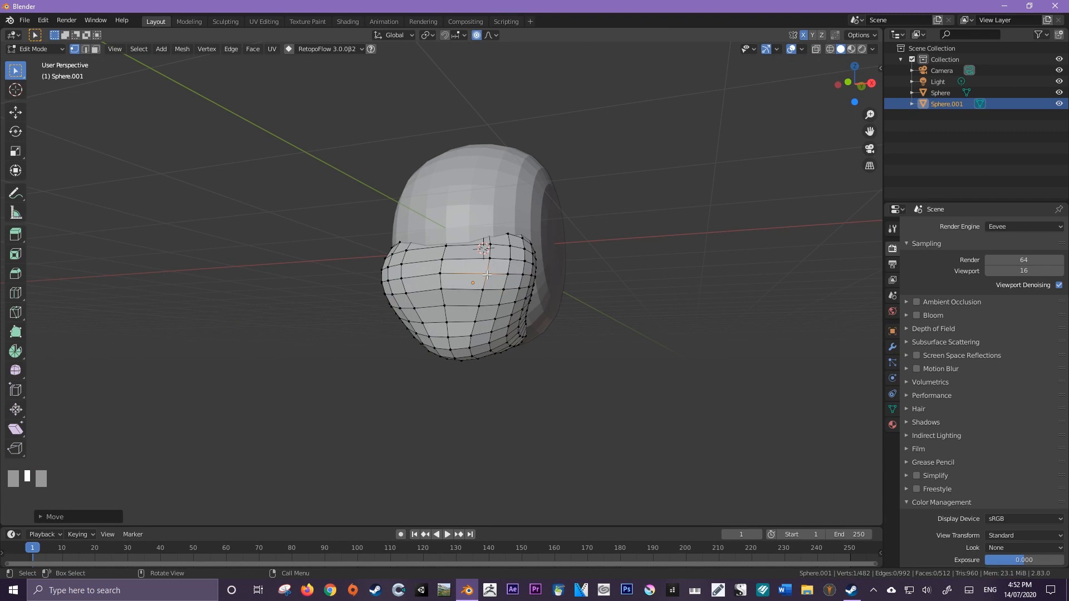
mouse_move(513, 256)
middle_down()
mouse_move(410, 274)
mouse_move(513, 267)
middle_up()
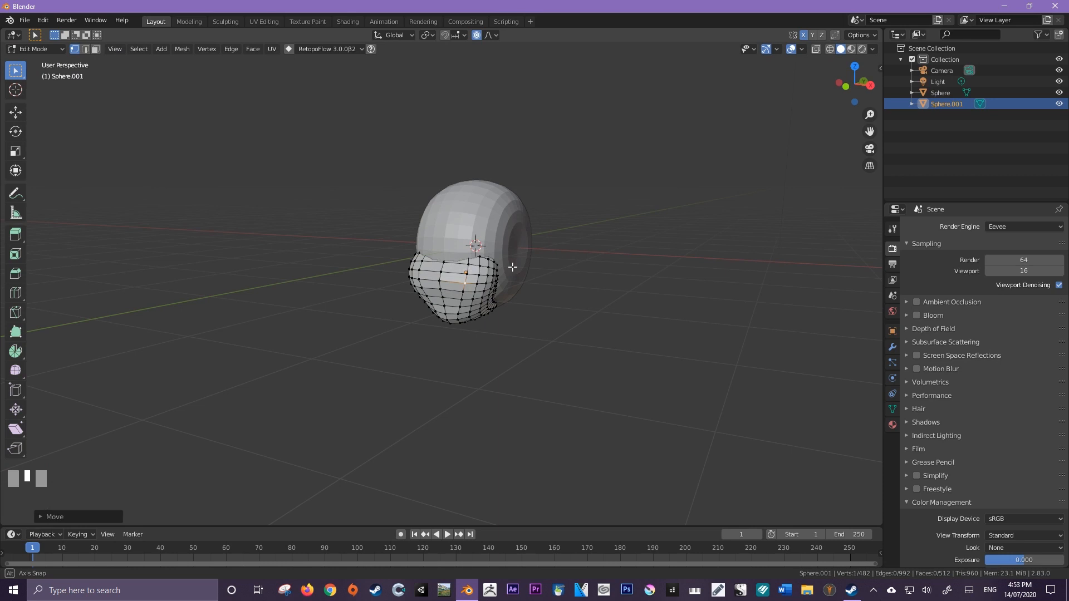
middle_drag(512, 267, 466, 267)
key(Tab)
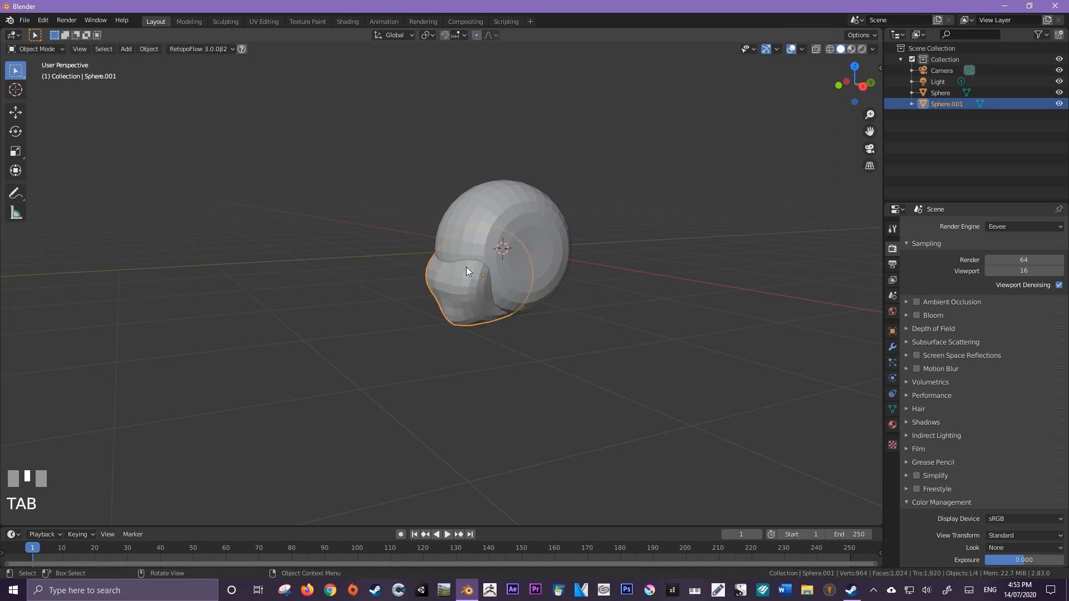
key(KP_1)
scroll(466, 266, up, 2)
shift+middle_drag(542, 253, 458, 235)
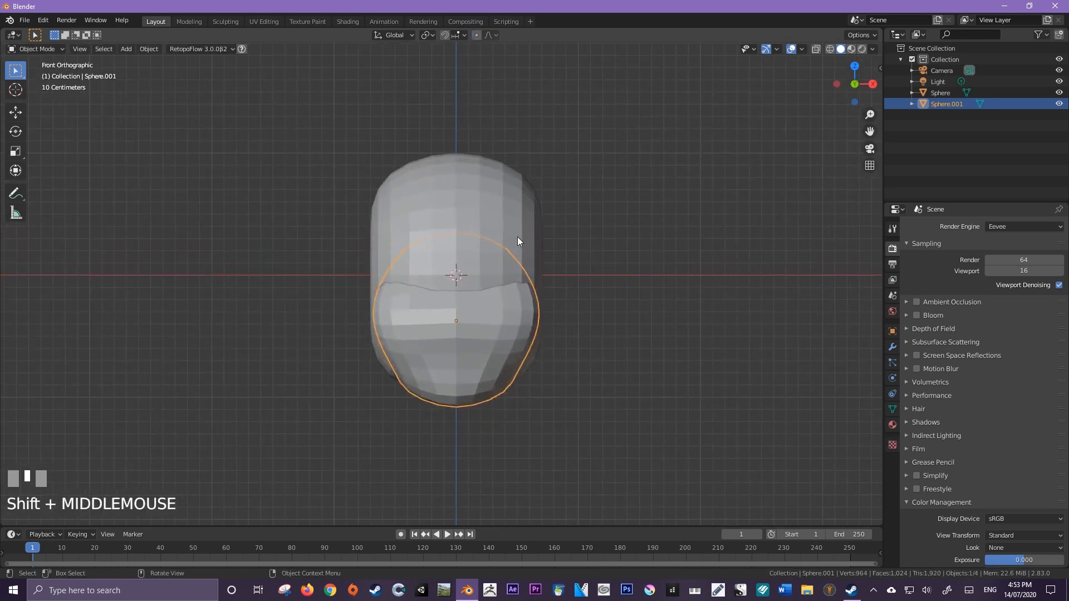
scroll(486, 316, down, 4)
middle_drag(550, 319, 627, 286)
scroll(493, 305, up, 2)
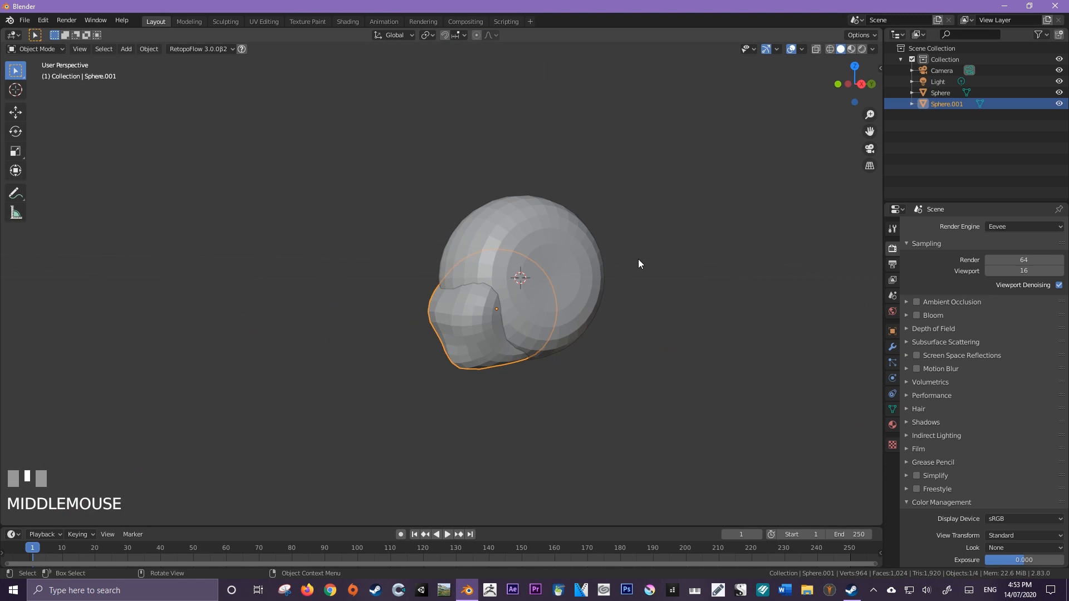
- Search the add-ons for "bool", make sure Object: Bool Tool is enabled, and save the preferences
click(42, 20)
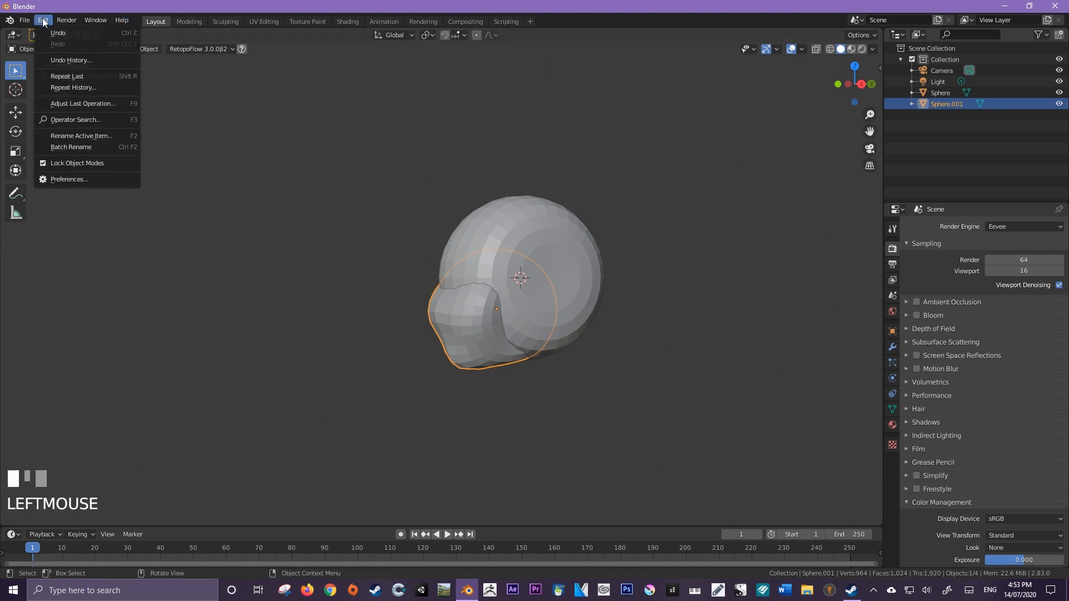
click(68, 179)
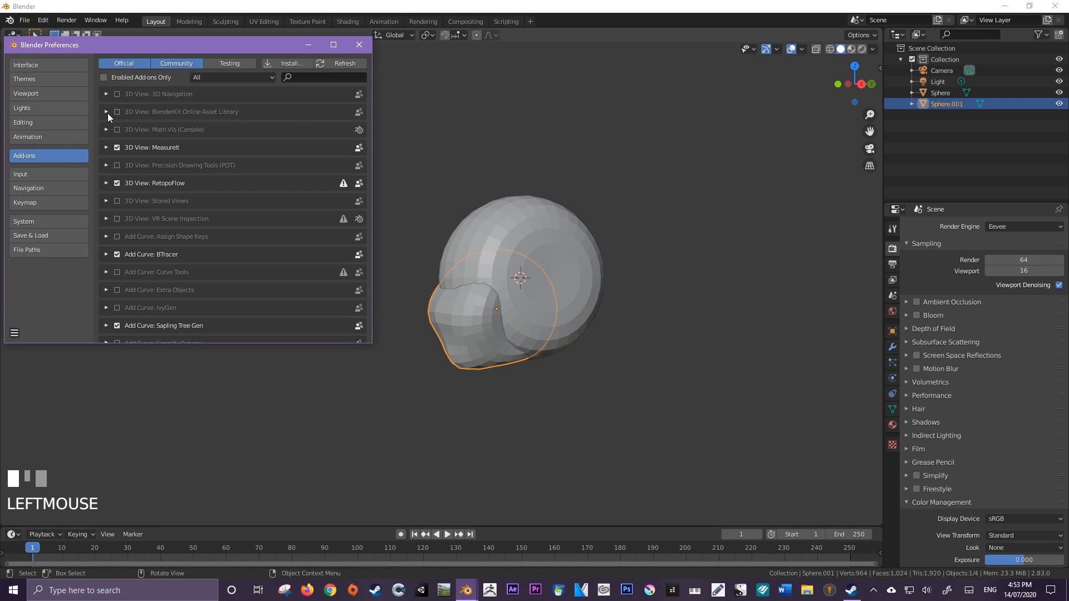
click(300, 78)
text(bool)
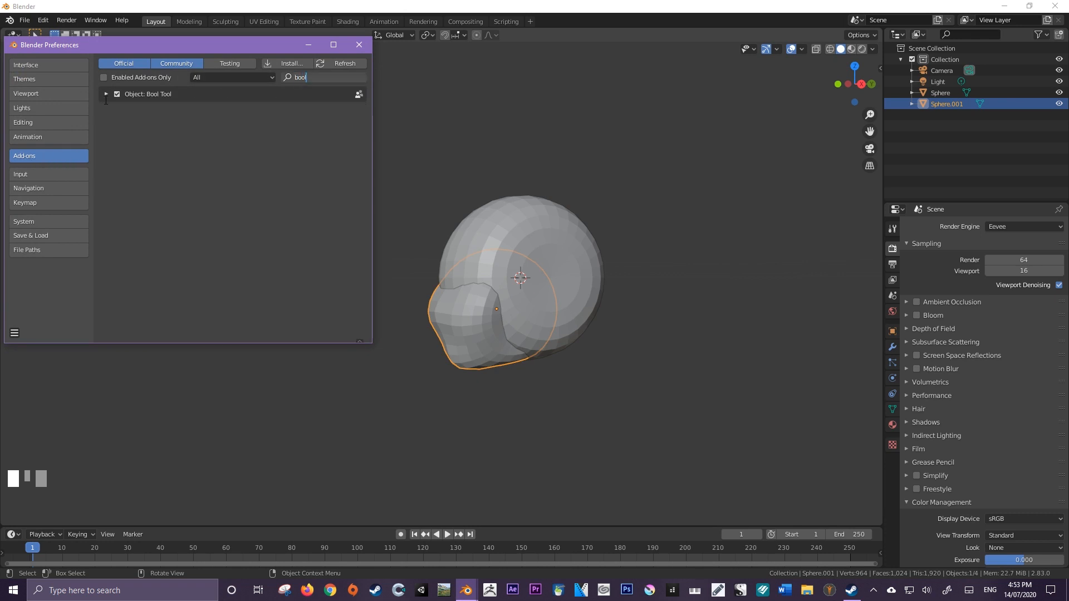
click(117, 94)
click(14, 333)
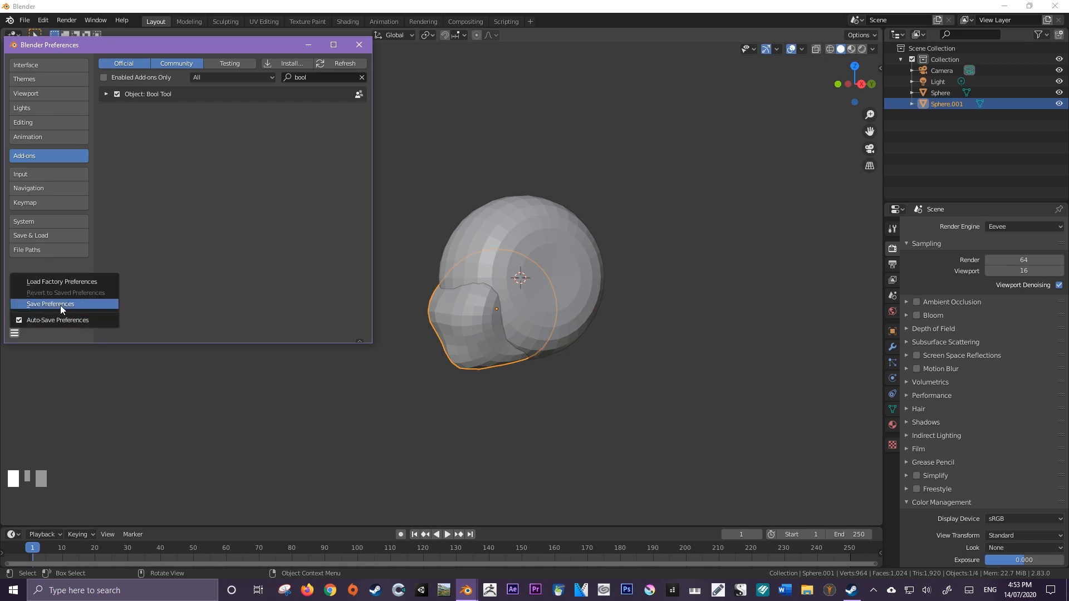
click(61, 304)
click(358, 44)
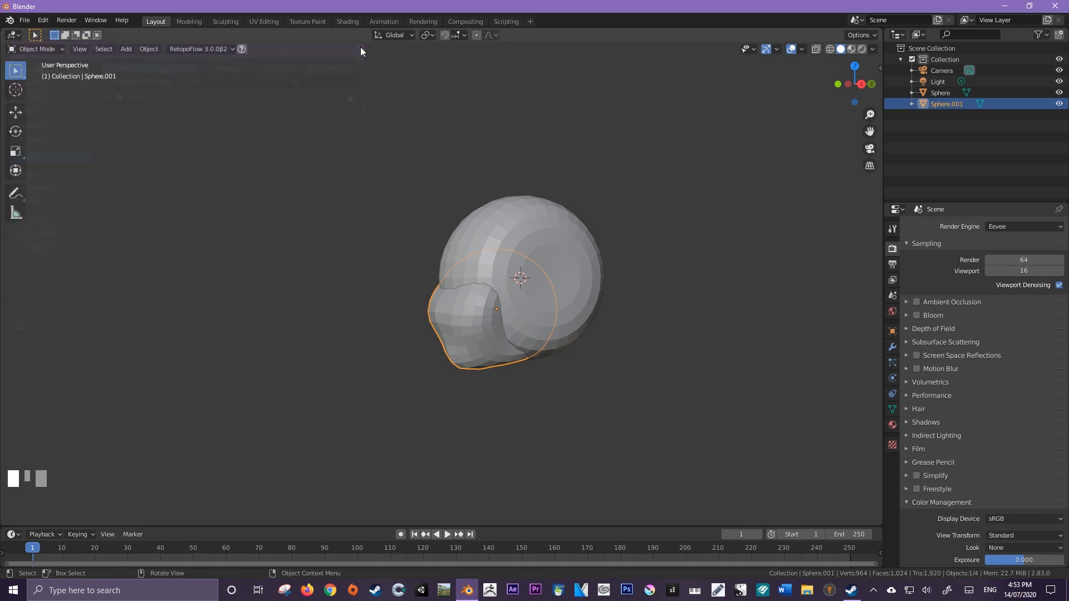
- Merge the jaw and the large sphere into one object with Bool Tool's Auto Boolean Union
middle_drag(486, 280, 730, 199)
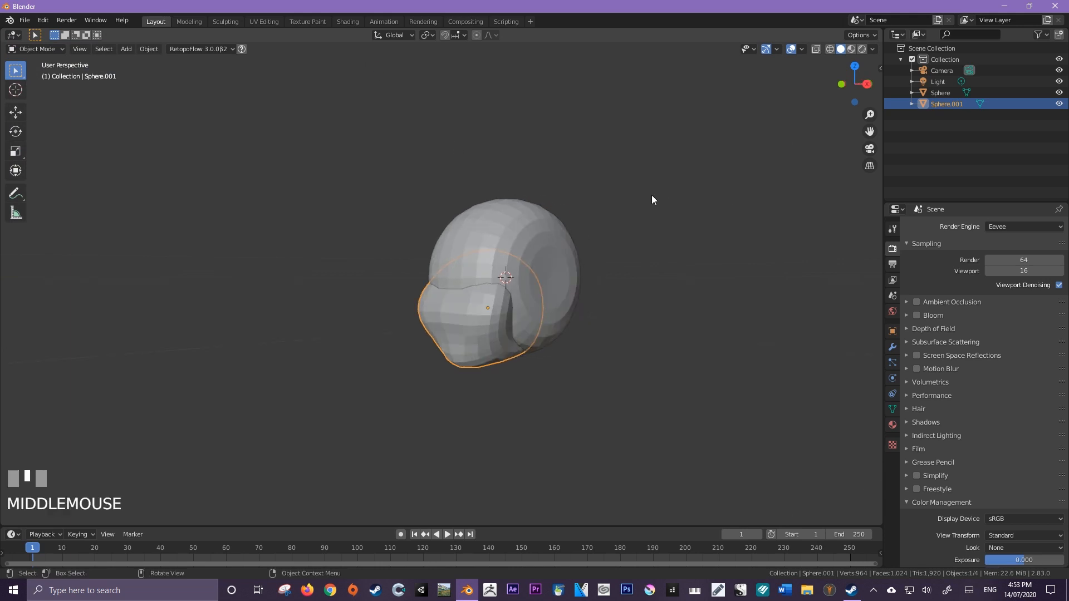
key(n)
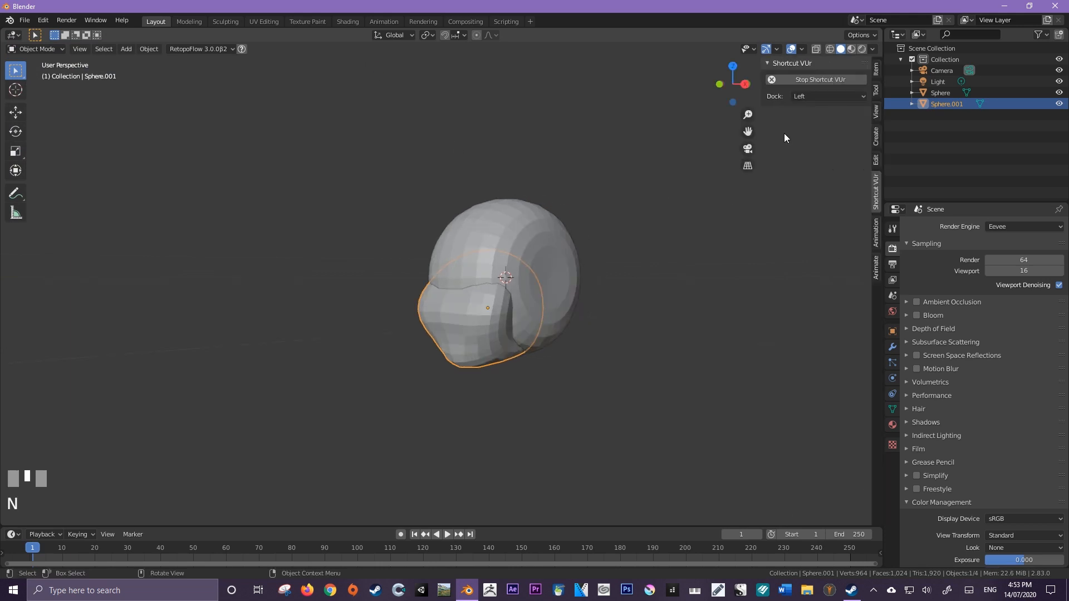
click(876, 89)
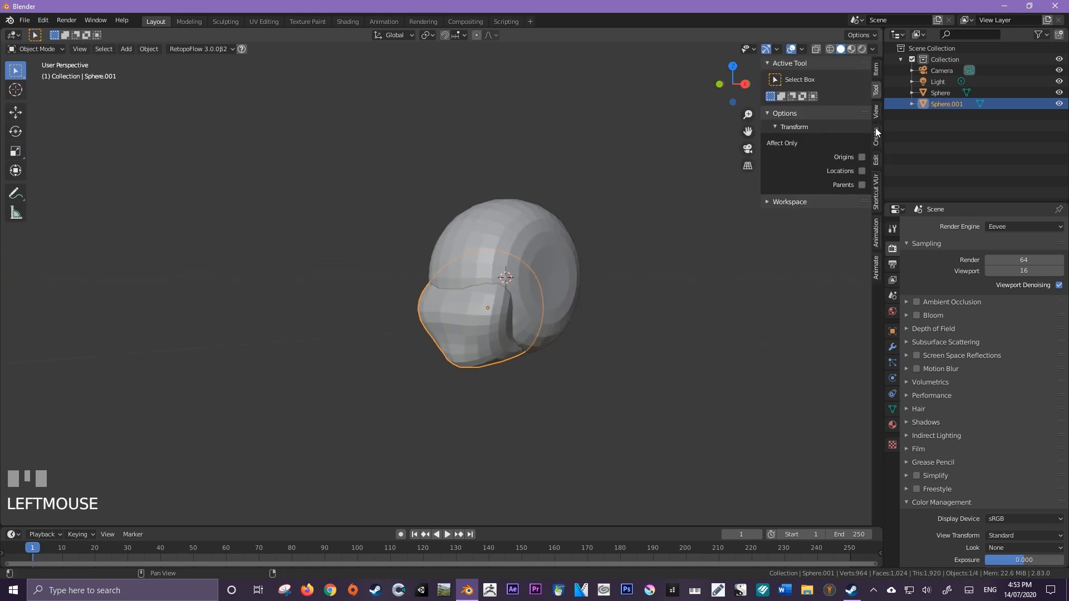
click(775, 66)
click(462, 313)
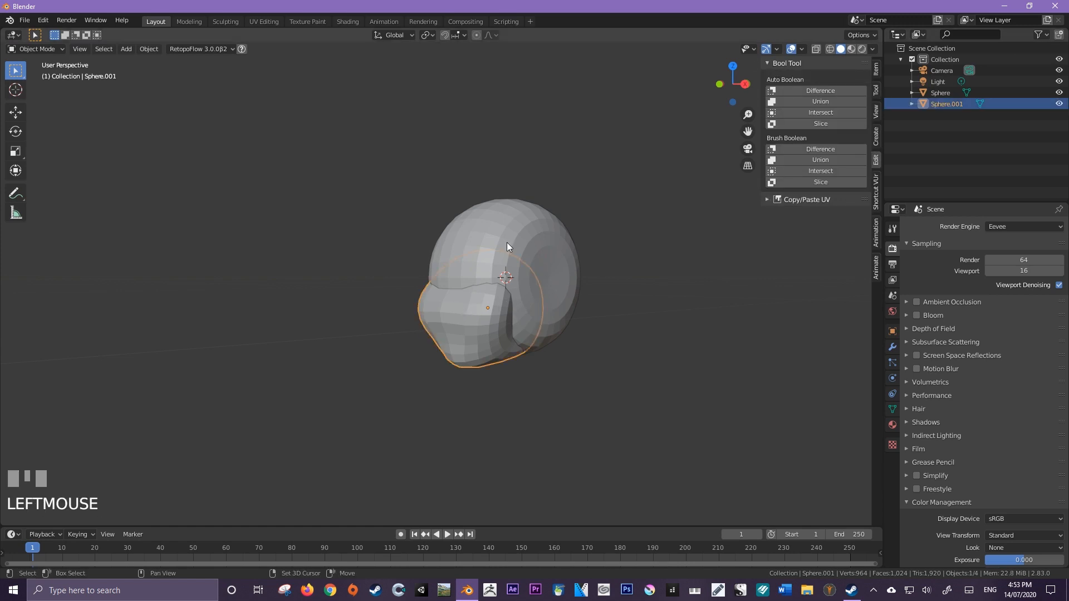
shift+click(528, 256)
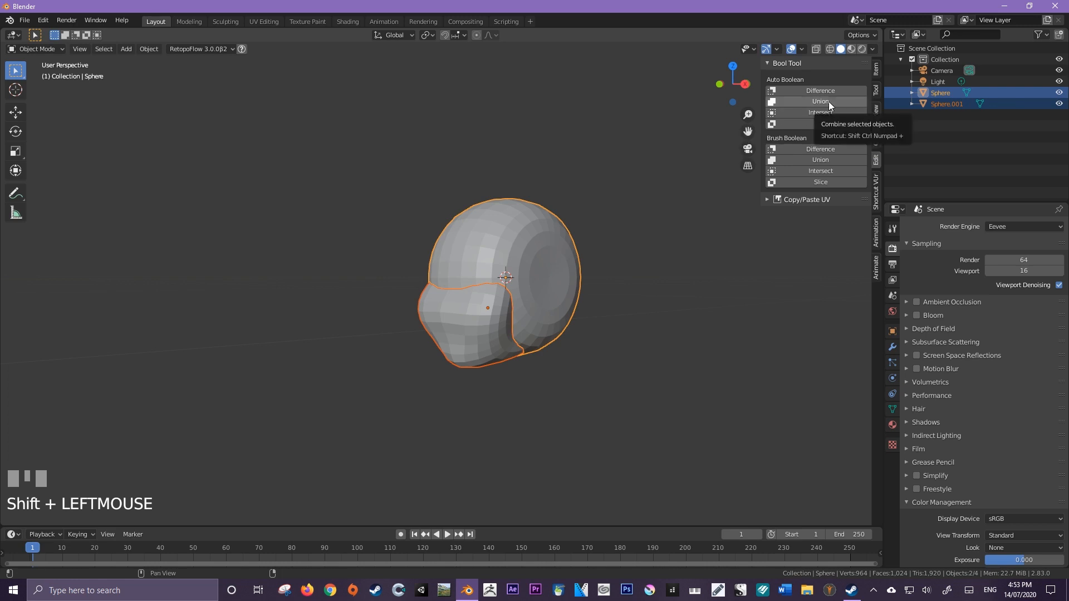
click(810, 102)
middle_drag(586, 300, 490, 305)
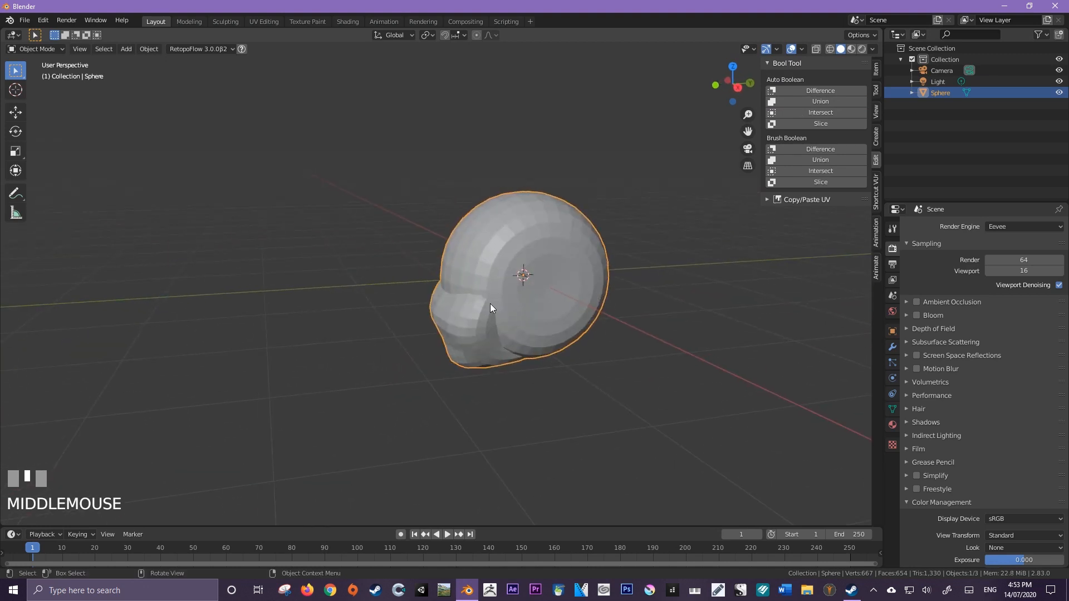
- Switch to the Sculpting workspace, enable Dyntopo on the head, and set the Draw brush radius to 97 px
click(223, 20)
mouse_move(453, 380)
shift+middle_down()
mouse_move(482, 318)
mouse_move(454, 351)
mouse_move(477, 310)
mouse_move(462, 329)
shift+middle_up()
scroll(476, 295, up, 4)
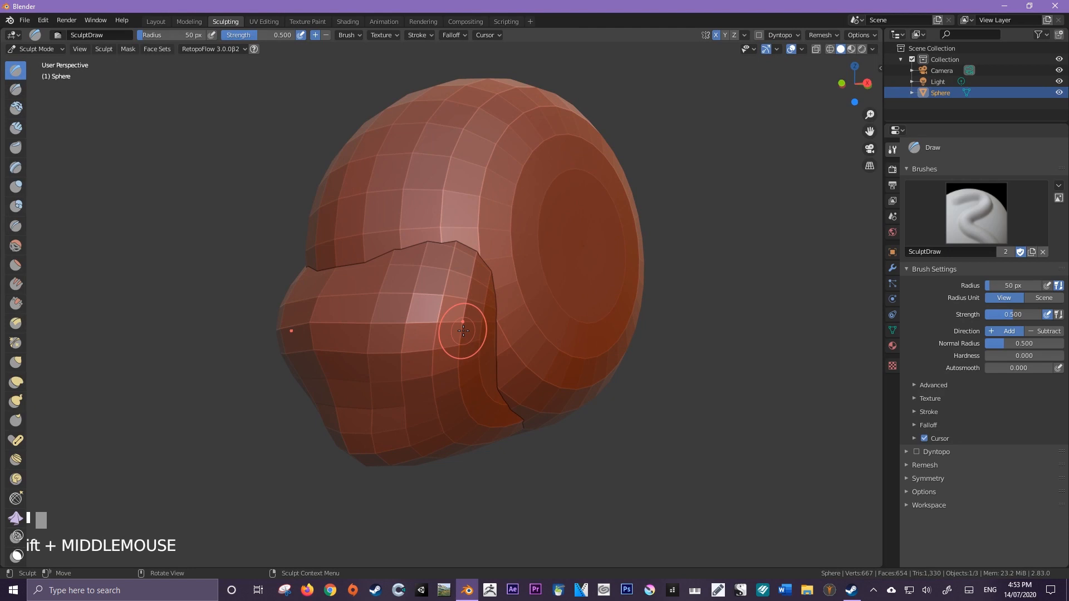
key(ctrl+d)
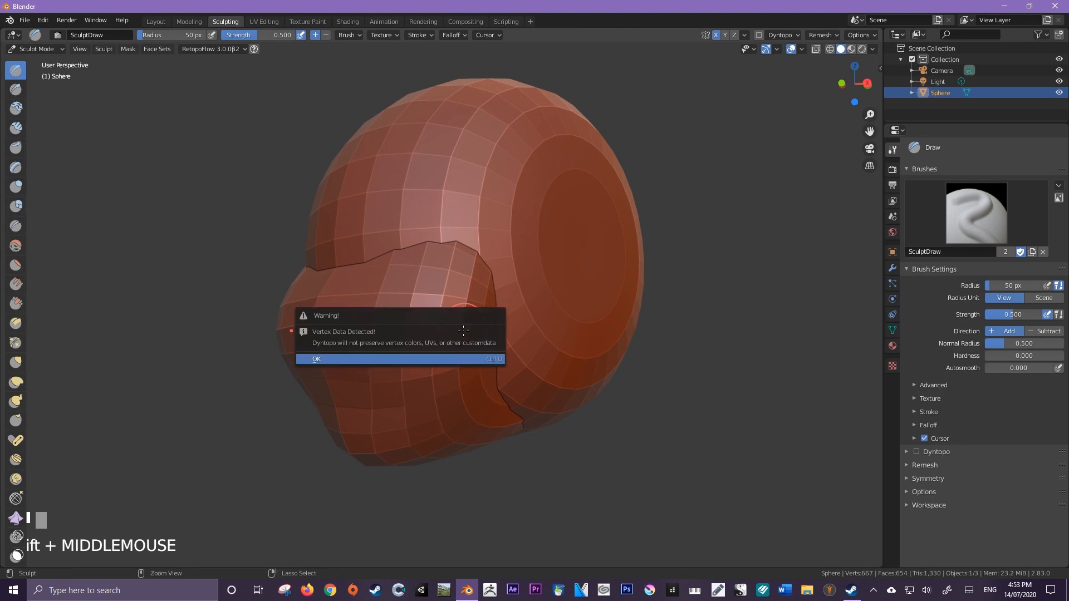
click(412, 356)
key(f)
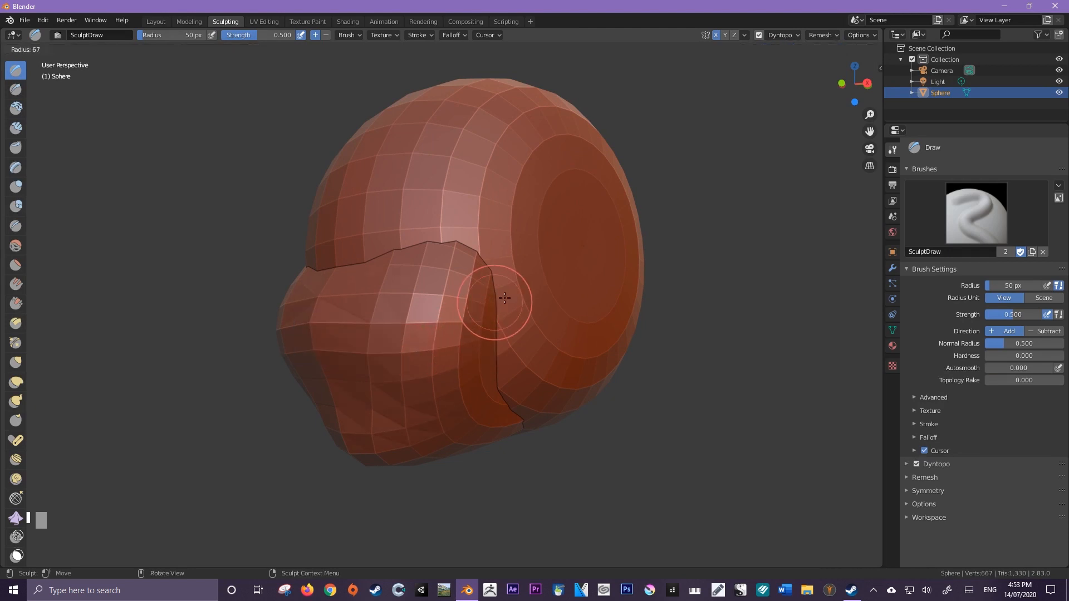
click(534, 292)
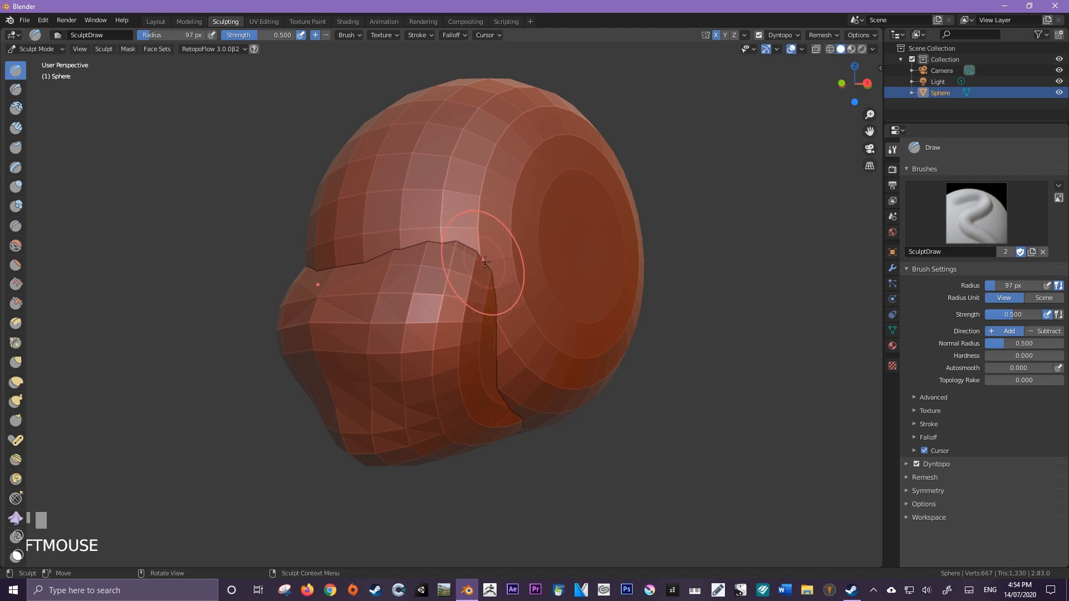
- Smooth away the seam between jaw and cranium on the side of the head, building up and smoothing the cheek area
shift+drag(488, 264, 492, 286)
mouse_move(500, 370)
shift+mouse_down()
mouse_move(525, 394)
mouse_move(452, 245)
shift+mouse_up()
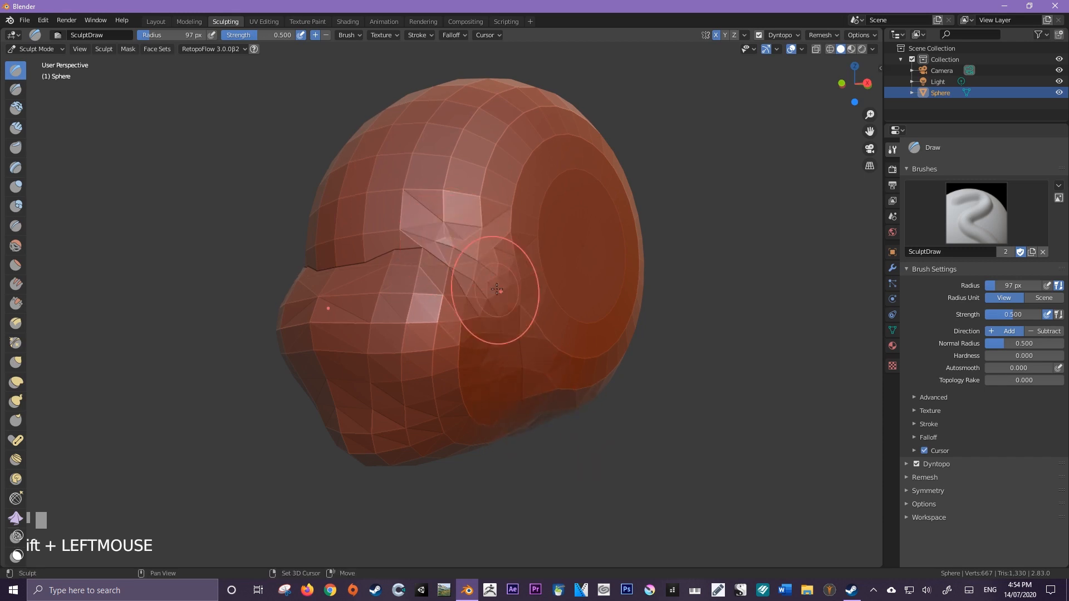
mouse_move(493, 286)
middle_down()
mouse_move(489, 323)
mouse_move(495, 315)
middle_up()
mouse_move(482, 319)
mouse_down()
mouse_move(432, 359)
mouse_move(452, 410)
mouse_up()
shift+drag(415, 333, 430, 292)
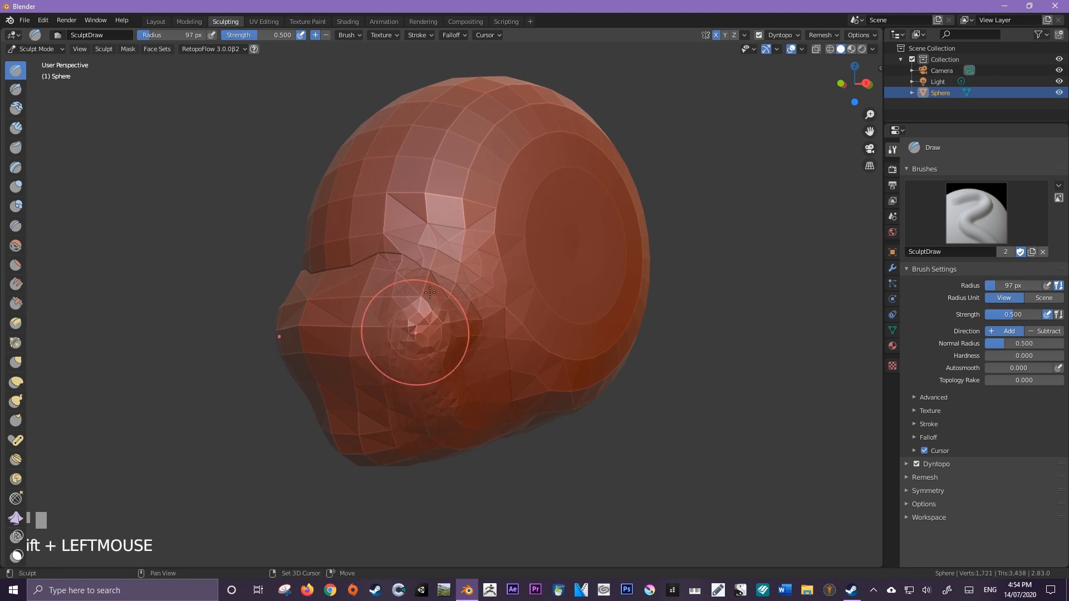
shift+drag(421, 362, 429, 348)
mouse_move(488, 393)
shift+mouse_down()
mouse_move(447, 335)
mouse_move(459, 357)
shift+mouse_up()
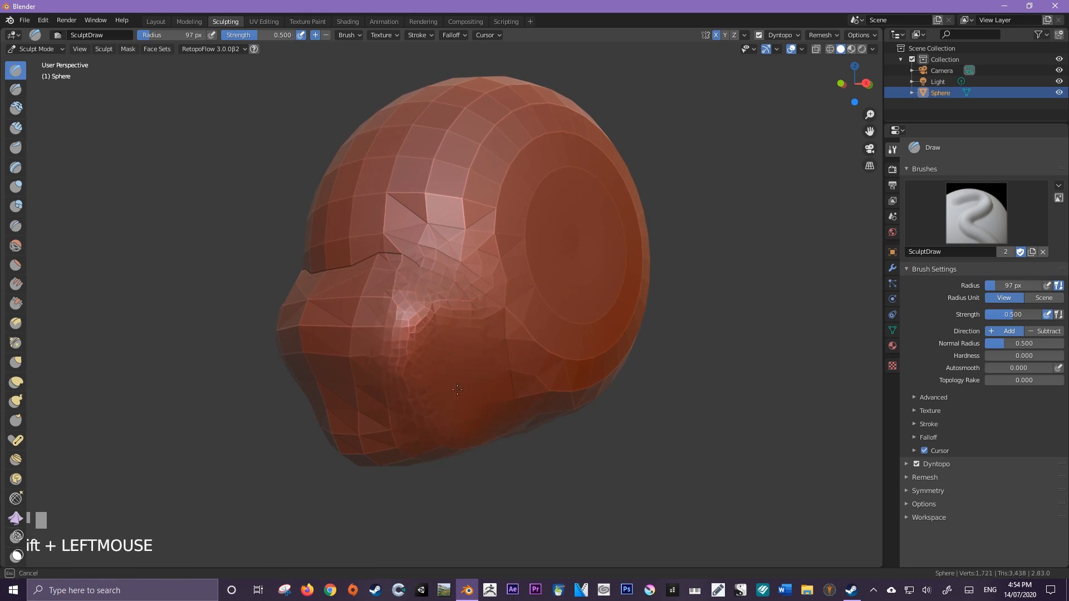
- Examine the mesh density in wireframe shading, trying strokes over the side of the head and undoing each, and return to solid shading
mouse_move(498, 293)
middle_down()
mouse_move(440, 291)
mouse_move(434, 326)
middle_up()
key(z)
click(389, 287)
drag(509, 170, 482, 356)
key(ctrl+z)
drag(515, 217, 474, 359)
key(ctrl+z)
middle_drag(454, 295, 510, 295)
drag(504, 223, 459, 312)
key(ctrl+z)
drag(473, 358, 506, 327)
key(ctrl+z)
mouse_move(506, 327)
middle_down()
mouse_move(450, 302)
mouse_move(411, 307)
middle_up()
drag(480, 368, 527, 349)
key(ctrl+z)
middle_drag(359, 359, 443, 354)
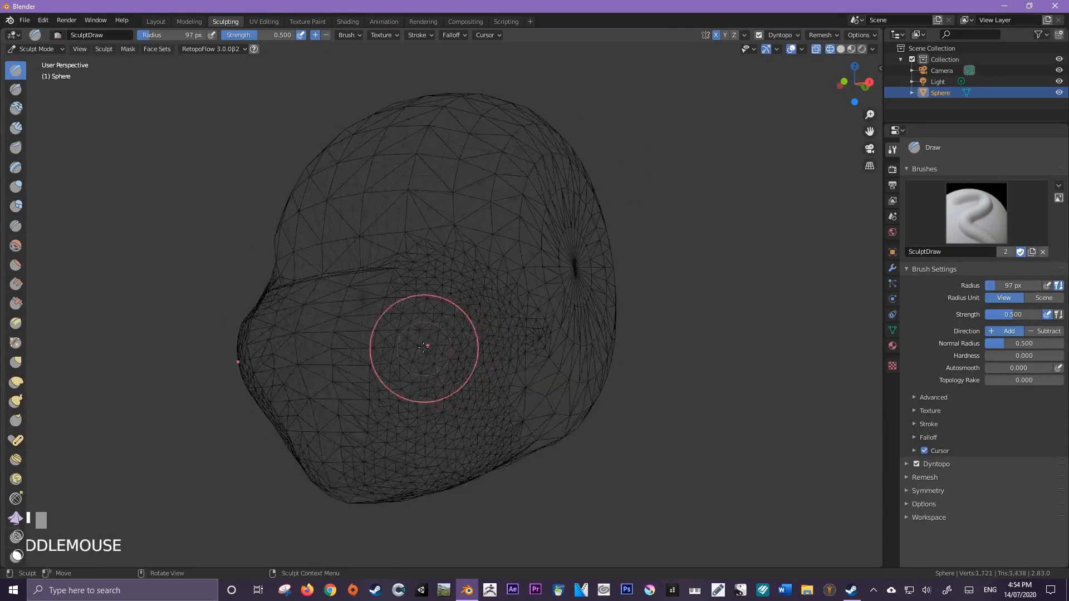
middle_drag(454, 312, 470, 300)
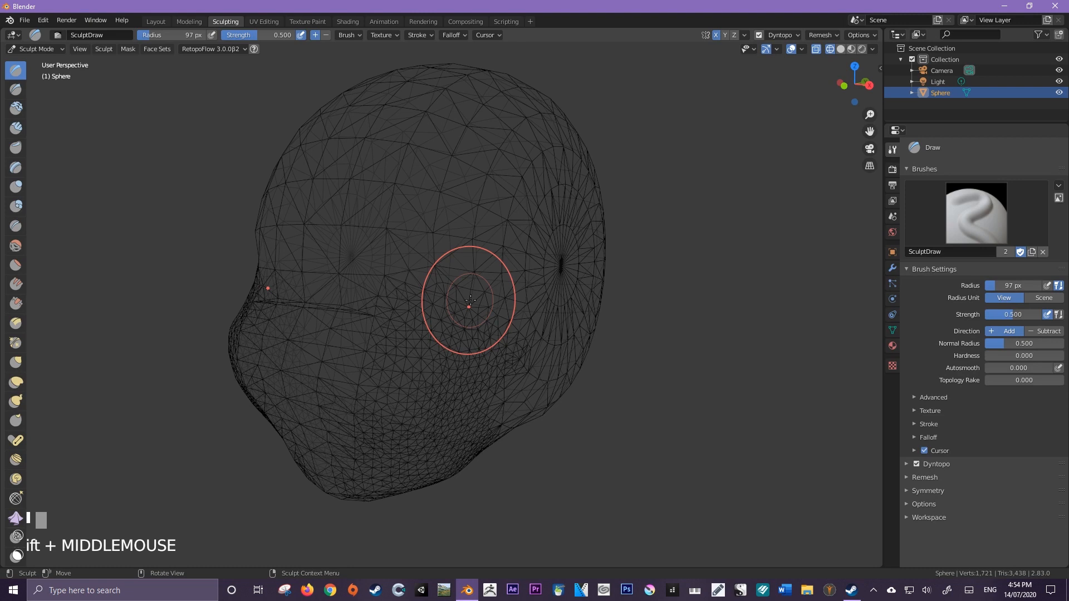
mouse_move(455, 287)
middle_down()
mouse_move(420, 277)
mouse_move(453, 303)
middle_up()
key(z)
click(513, 289)
- Smooth the lower face with a short vertical stroke in front view
middle_drag(513, 290, 445, 348)
key(KP_1)
scroll(445, 350, down, 2)
mouse_move(464, 358)
shift+mouse_down()
mouse_move(429, 306)
mouse_move(443, 271)
mouse_move(461, 393)
mouse_move(479, 415)
mouse_move(428, 414)
mouse_move(501, 377)
mouse_move(461, 405)
shift+mouse_up()
mouse_move(465, 410)
middle_down()
mouse_move(434, 377)
mouse_move(451, 377)
middle_up()
key(KP_1)
scroll(432, 368, up, 4)
shift+middle_drag(437, 290, 447, 309)
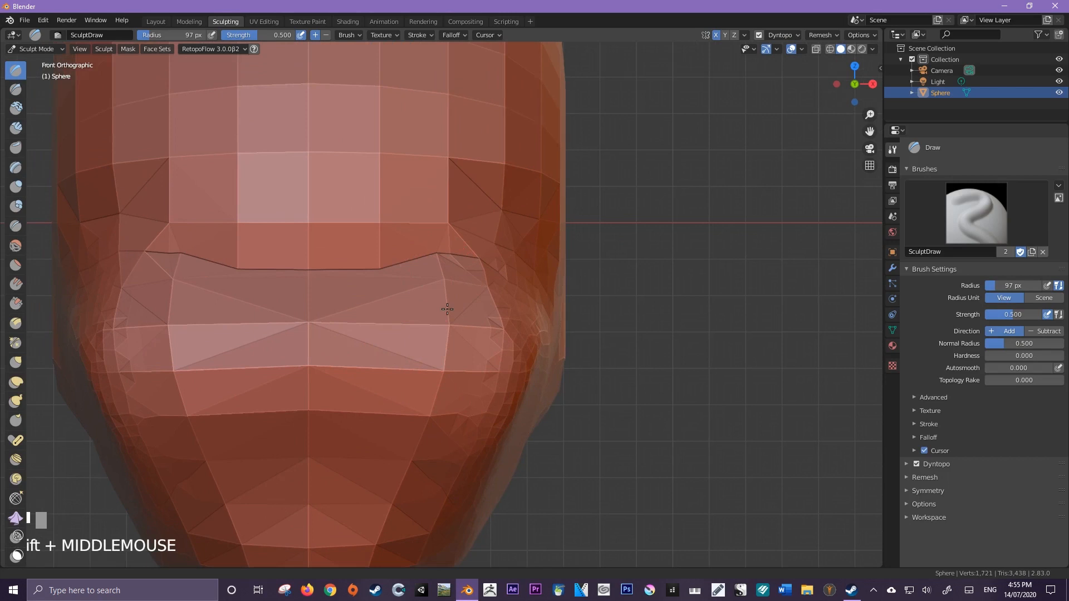
scroll(451, 306, down, 1)
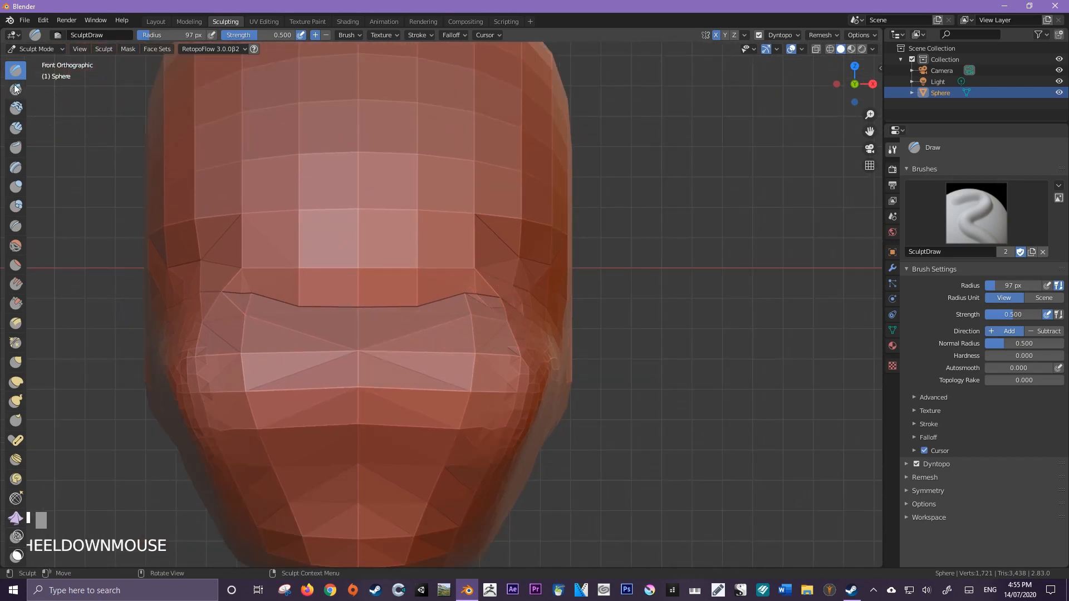
- Carve both eye sockets into the front of the head with the Clay Strips brush in subtract mode
click(16, 128)
scroll(418, 339, down, 1)
shift+middle_drag(437, 287, 470, 285)
mouse_move(471, 285)
ctrl+mouse_down()
mouse_move(306, 295)
mouse_move(506, 321)
ctrl+mouse_up()
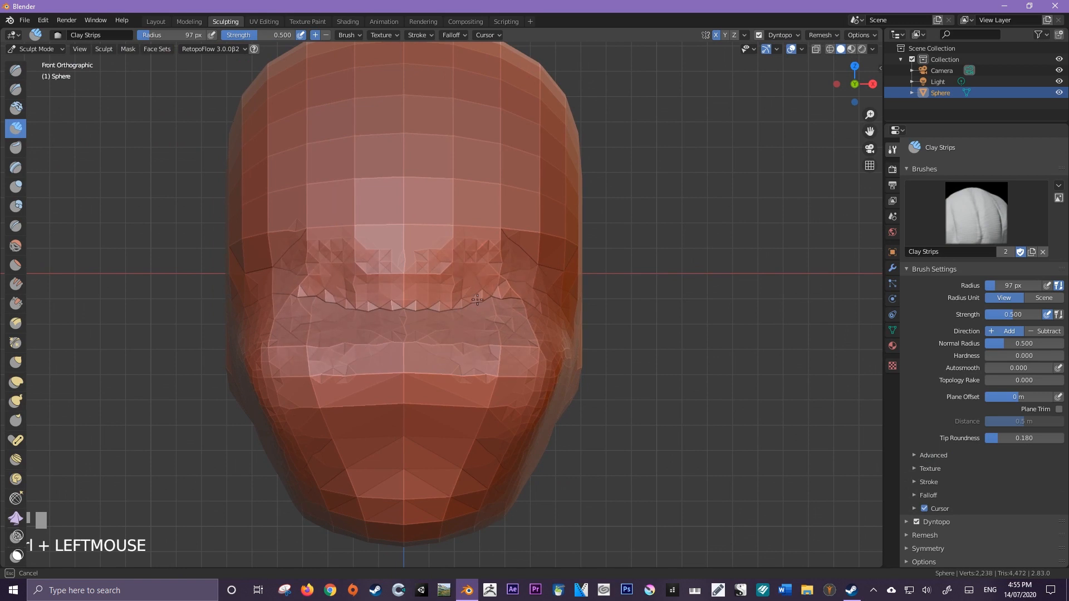
mouse_move(477, 271)
ctrl+mouse_down()
mouse_move(498, 271)
mouse_move(506, 307)
ctrl+mouse_up()
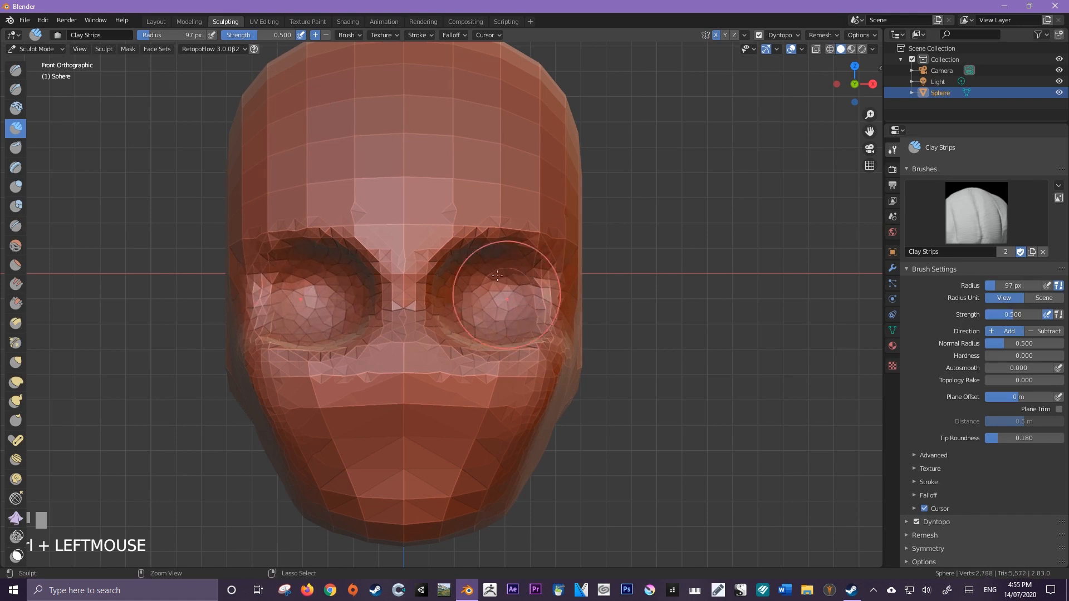
- Smooth the cheeks and lower face below the eye sockets, continuing around the jaw and its underside
scroll(518, 300, down, 2)
mouse_move(523, 310)
middle_down()
mouse_move(451, 395)
mouse_move(464, 328)
middle_up()
scroll(448, 399, up, 3)
mouse_move(464, 329)
shift+mouse_down()
mouse_move(394, 323)
mouse_move(358, 307)
mouse_move(440, 285)
mouse_move(433, 223)
shift+mouse_up()
scroll(445, 273, down, 3)
middle_drag(445, 273, 524, 265)
shift+drag(505, 323, 469, 350)
mouse_move(499, 353)
middle_down()
mouse_move(490, 368)
mouse_move(504, 381)
mouse_move(493, 387)
middle_up()
shift+drag(467, 334, 483, 362)
mouse_move(493, 375)
middle_down()
mouse_move(396, 372)
mouse_move(397, 339)
middle_up()
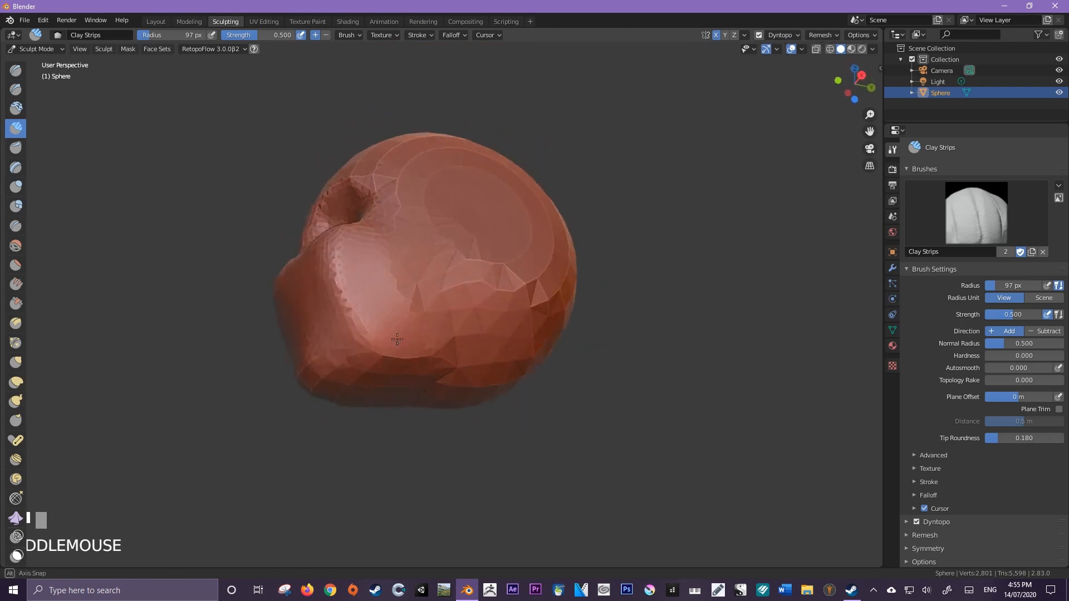
shift+drag(362, 378, 358, 384)
middle_drag(395, 386, 473, 423)
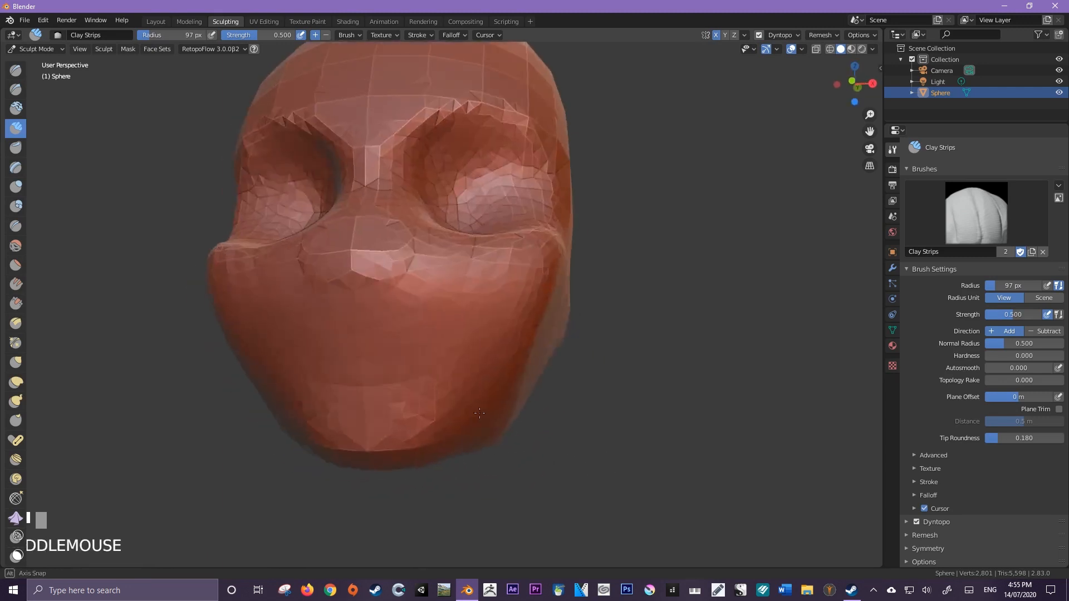
- Build up the chin with Clay Strips and smooth the underside of the jaw
scroll(477, 410, down, 2)
middle_click(429, 398)
drag(429, 398, 408, 396)
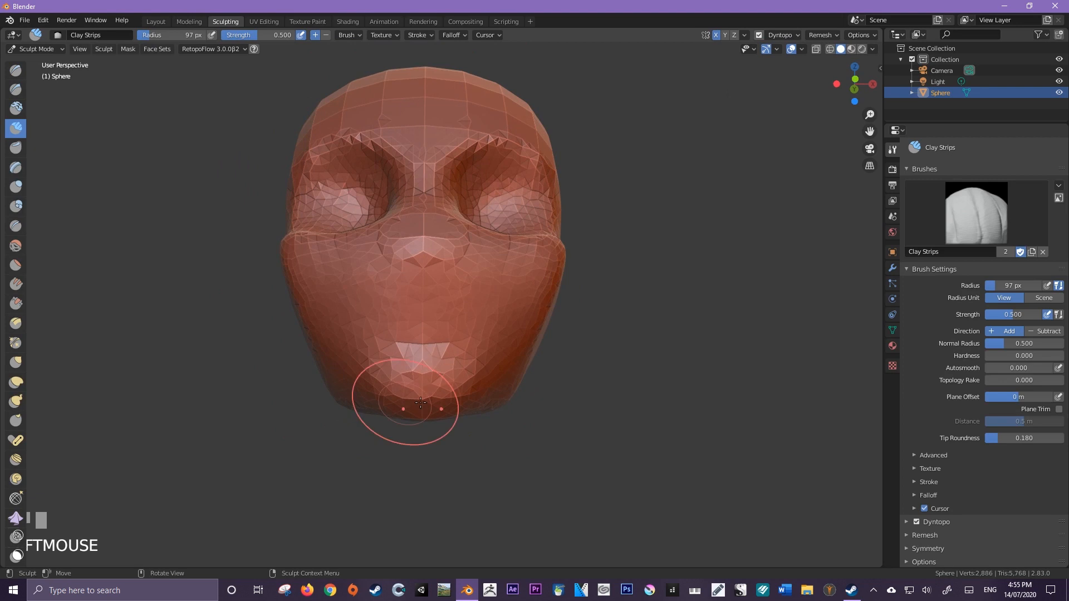
middle_drag(398, 404, 489, 400)
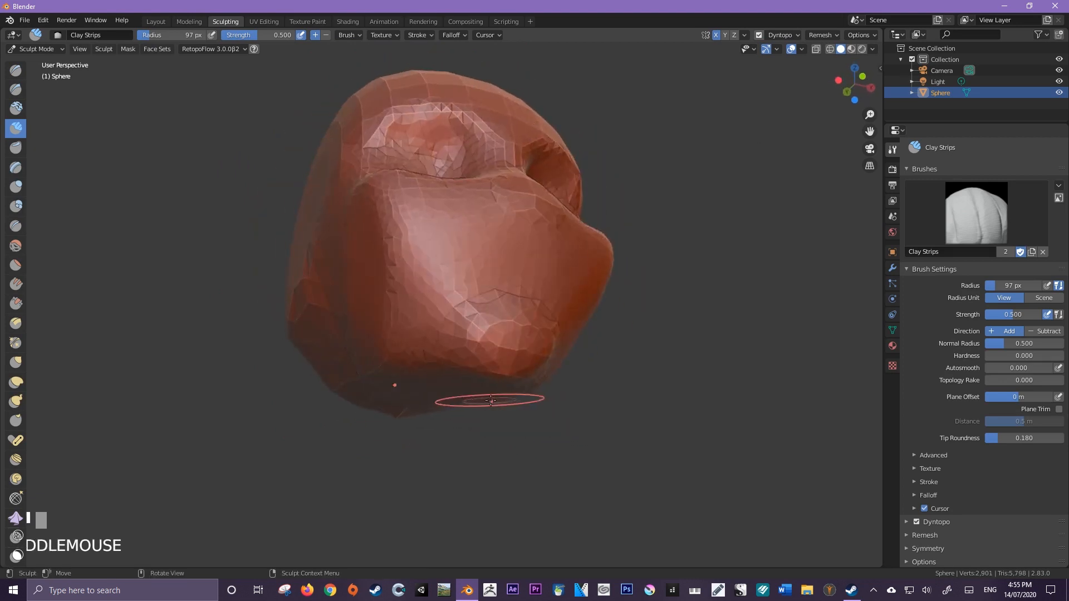
drag(489, 401, 479, 356)
middle_drag(504, 363, 430, 406)
shift+click(343, 372)
mouse_move(379, 373)
middle_down()
mouse_move(479, 413)
mouse_move(372, 392)
mouse_move(437, 451)
mouse_move(452, 357)
mouse_move(516, 372)
mouse_move(453, 394)
mouse_move(461, 434)
middle_up()
- Build up a rounded nose at the centre of the face with short Clay Strips strokes
scroll(533, 327, up, 3)
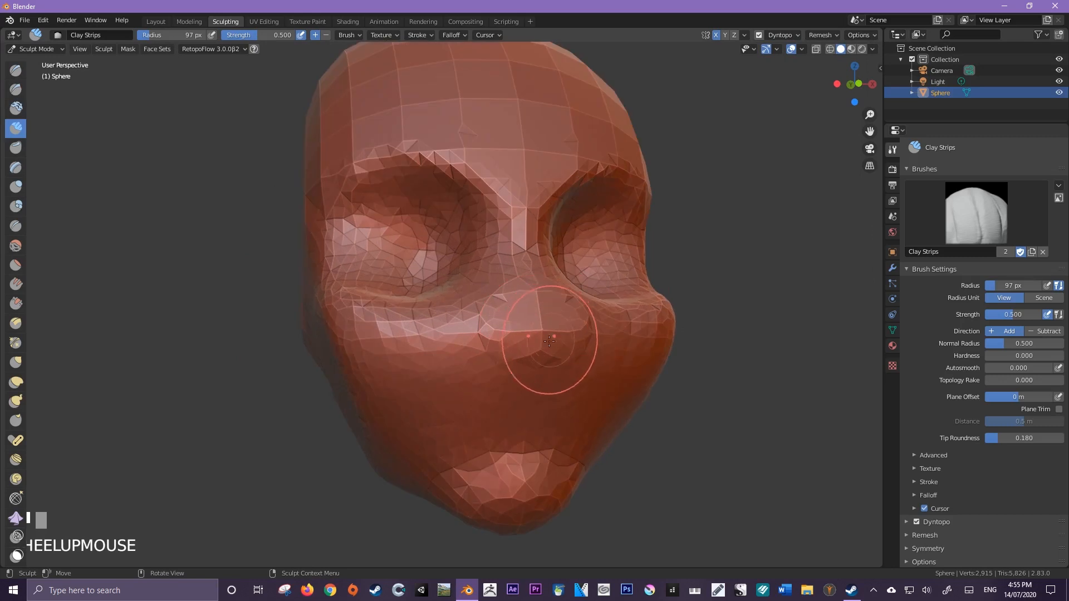
middle_drag(549, 341, 497, 345)
drag(494, 343, 490, 346)
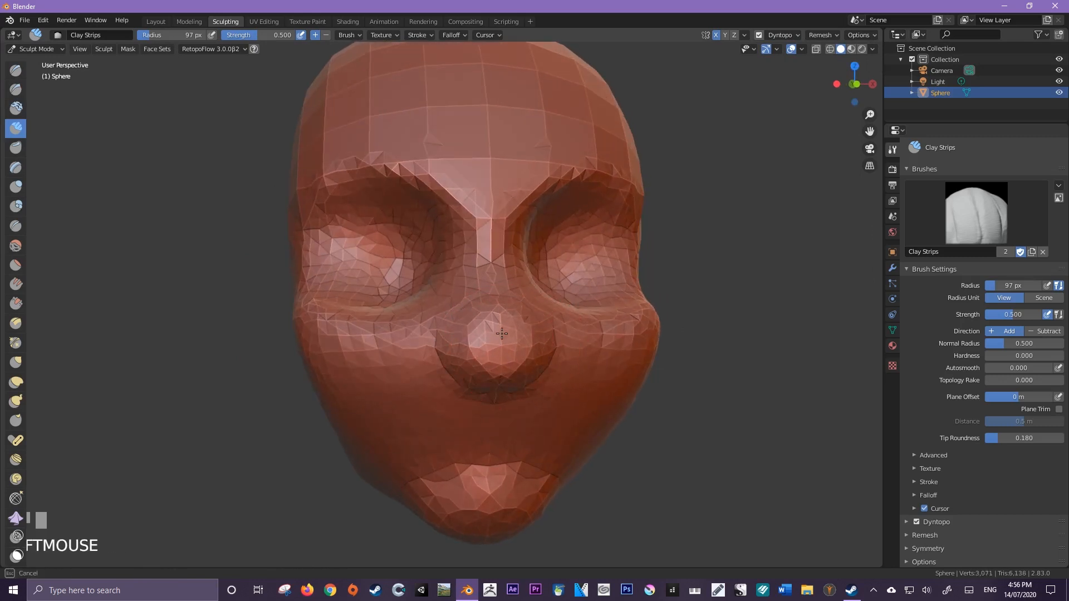
drag(503, 342, 502, 345)
middle_drag(524, 352, 504, 355)
drag(453, 356, 448, 363)
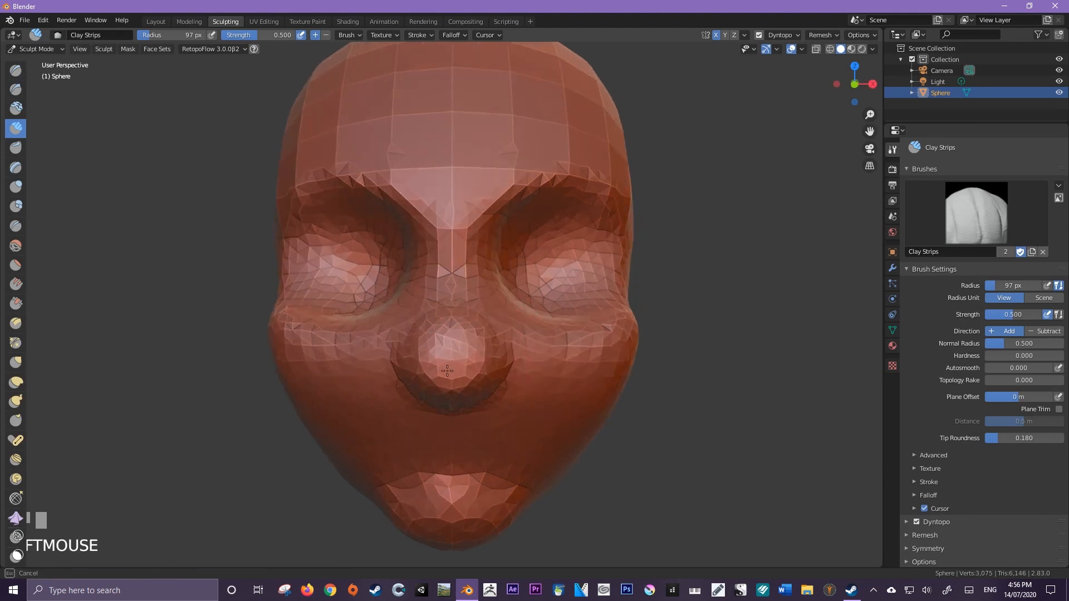
- Add volume to the upper part of the nose and refine it with the brush radius reduced to 61 px
mouse_move(459, 337)
middle_down()
mouse_move(524, 342)
mouse_move(390, 312)
middle_up()
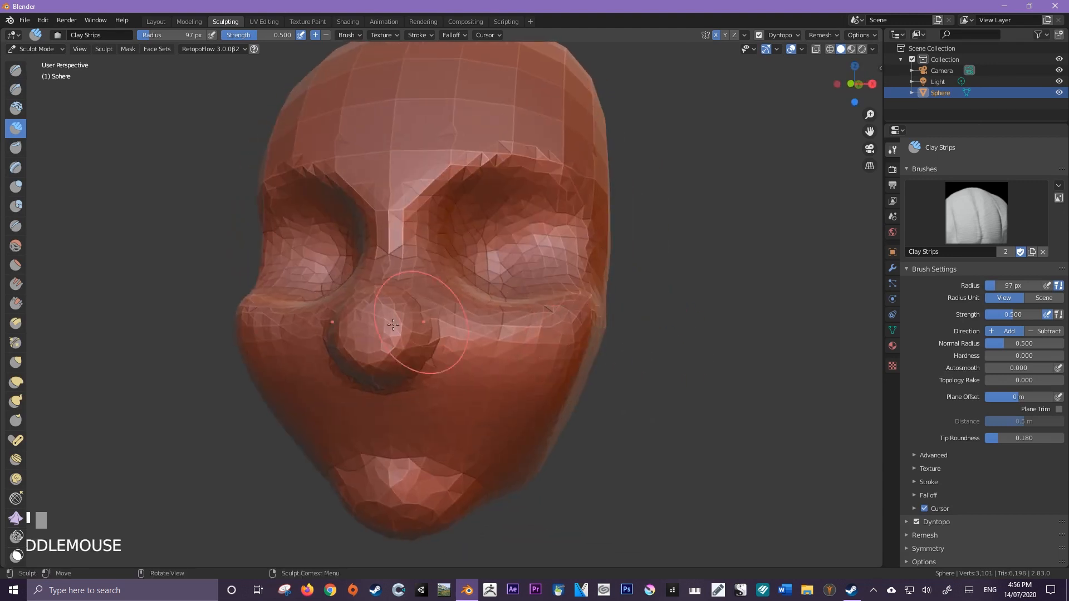
drag(384, 309, 367, 304)
key(f)
click(362, 317)
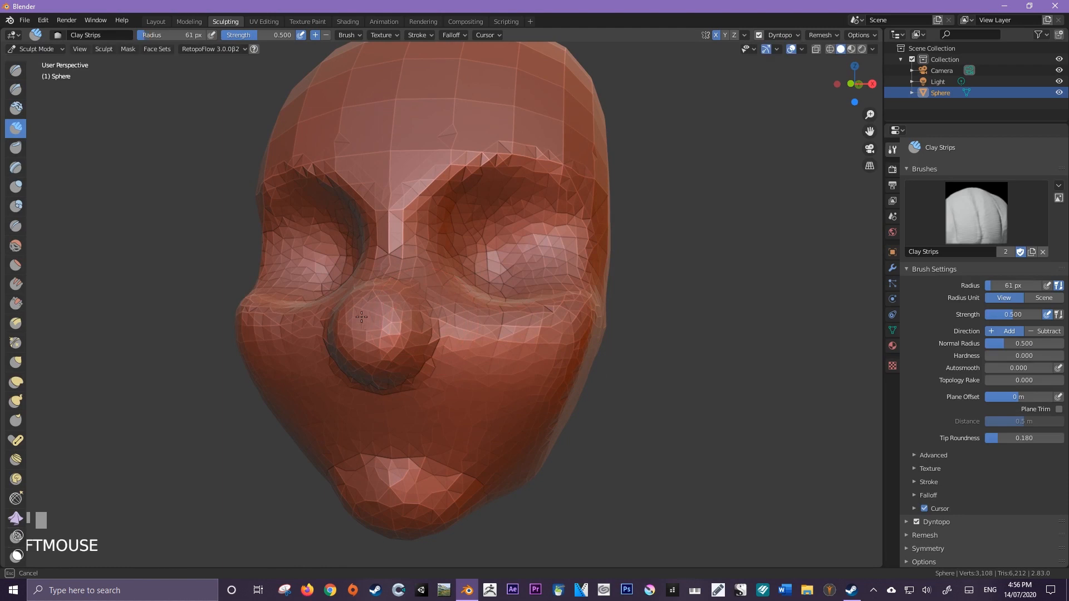
drag(365, 317, 368, 321)
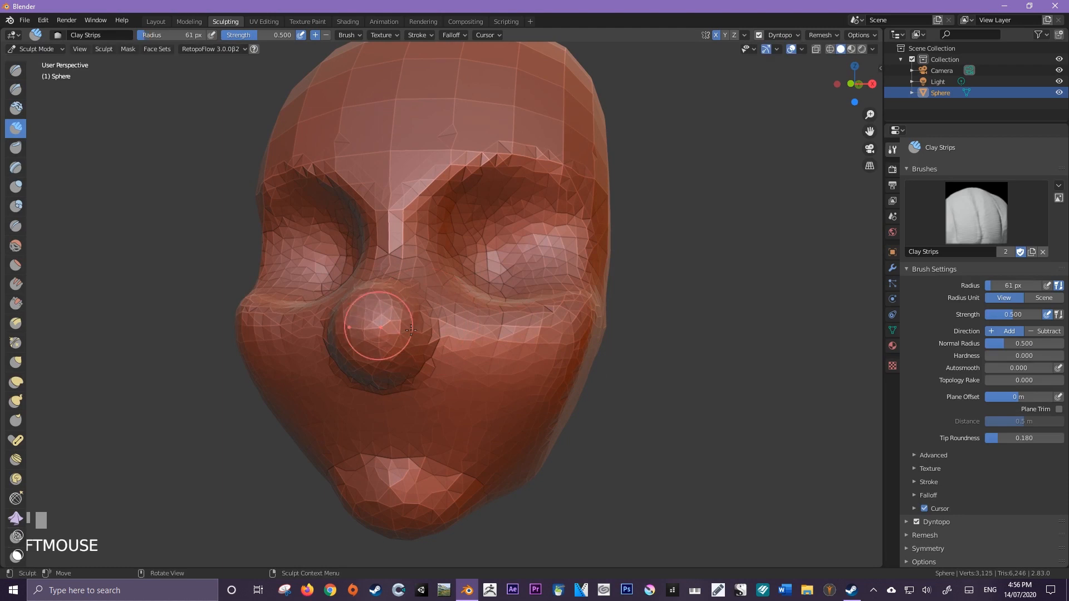
middle_drag(367, 320, 349, 336)
mouse_move(349, 337)
shift+mouse_down()
mouse_move(315, 353)
mouse_move(248, 324)
mouse_move(257, 328)
mouse_move(254, 354)
shift+mouse_up()
key(ctrl+z)
- Smooth the nose, cheeks and jaw area from several angles
middle_drag(281, 368, 509, 328)
shift+drag(509, 329, 566, 351)
mouse_move(566, 350)
middle_down()
mouse_move(529, 331)
mouse_move(437, 391)
middle_up()
shift+drag(414, 421, 425, 424)
mouse_move(425, 425)
middle_down()
mouse_move(620, 391)
mouse_move(520, 401)
mouse_move(490, 356)
middle_up()
mouse_move(470, 313)
shift+mouse_down()
mouse_move(473, 384)
mouse_move(481, 311)
shift+mouse_up()
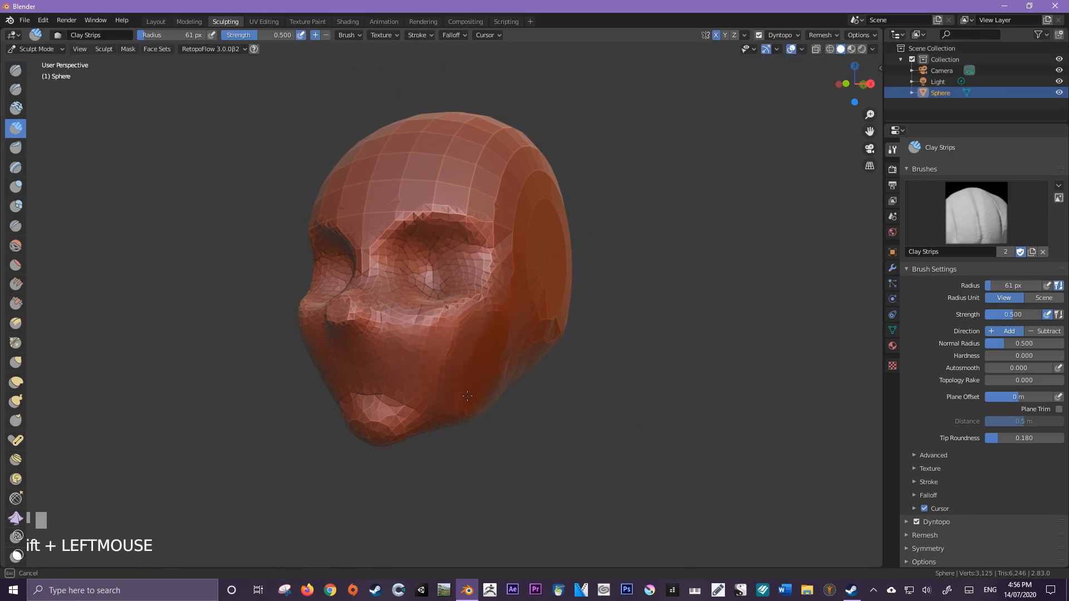
- Carve a hollow below the cheekbone on the side of the head with subtractive Clay Strips strokes and smooth it
middle_drag(467, 396, 429, 354)
ctrl+drag(436, 320, 376, 367)
mouse_move(447, 307)
ctrl+mouse_down()
mouse_move(400, 355)
mouse_move(372, 361)
ctrl+mouse_up()
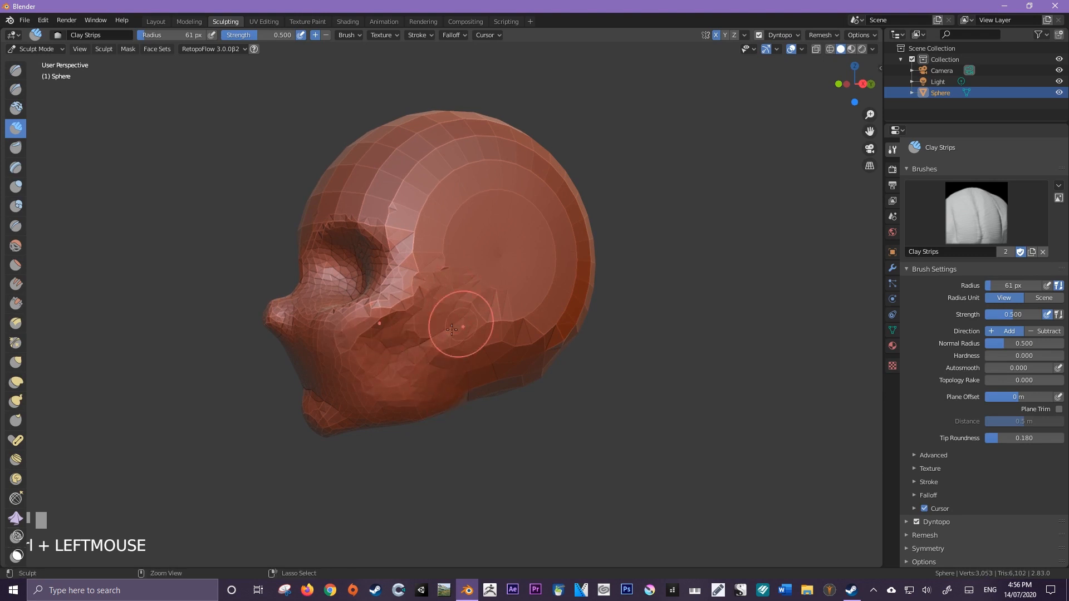
ctrl+drag(447, 355, 443, 359)
mouse_move(458, 293)
middle_down()
mouse_move(585, 283)
mouse_move(470, 282)
middle_up()
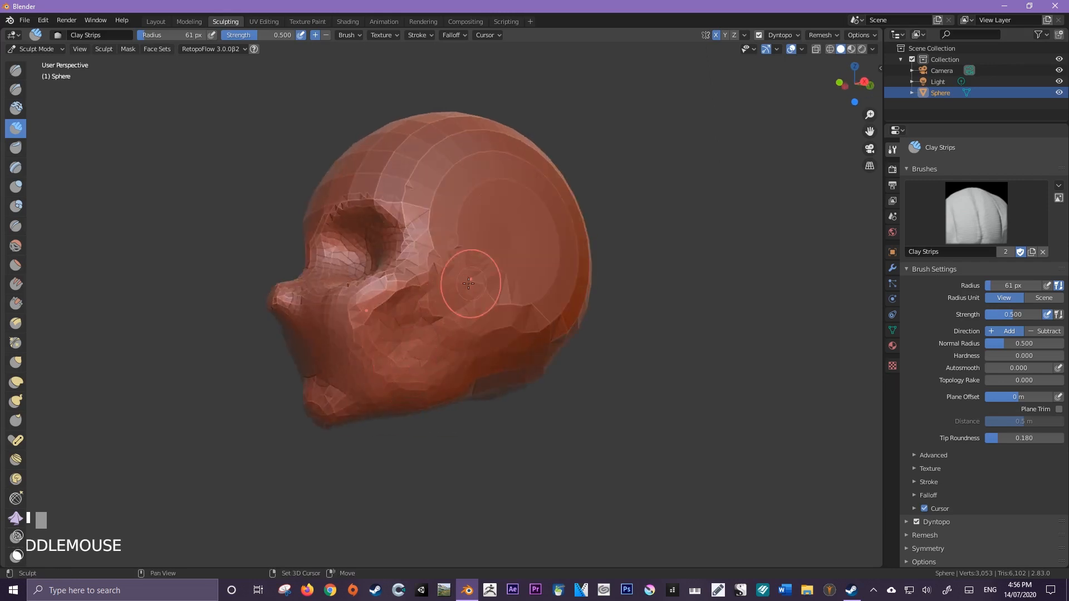
shift+drag(470, 283, 459, 380)
mouse_move(436, 357)
middle_down()
mouse_move(556, 311)
mouse_move(465, 289)
middle_up()
mouse_move(465, 289)
shift+mouse_down()
mouse_move(496, 245)
mouse_move(544, 263)
mouse_move(556, 251)
mouse_move(588, 270)
shift+mouse_up()
- Build up the brow ridge across the lower forehead with Clay Strips and smooth the forehead
middle_drag(579, 271, 471, 267)
middle_drag(349, 266, 427, 267)
drag(440, 266, 508, 259)
drag(510, 259, 555, 252)
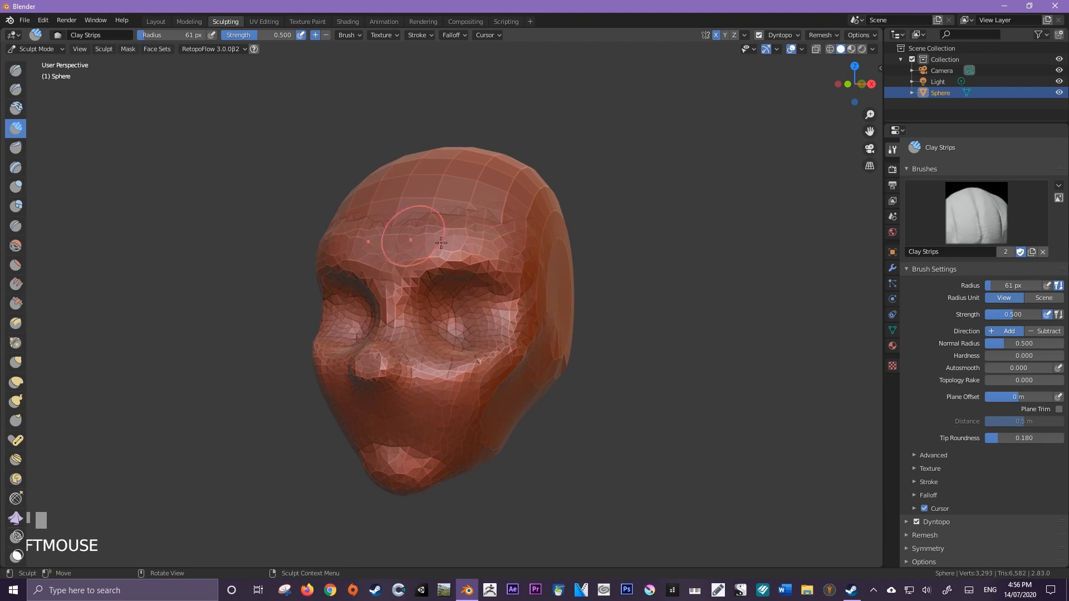
shift+drag(441, 243, 337, 225)
- Carve briefly into the lower side of the face, and fill out and smooth the base of the skull with the Clay brush
mouse_move(341, 221)
middle_down()
mouse_move(647, 262)
mouse_move(457, 269)
mouse_move(544, 337)
middle_up()
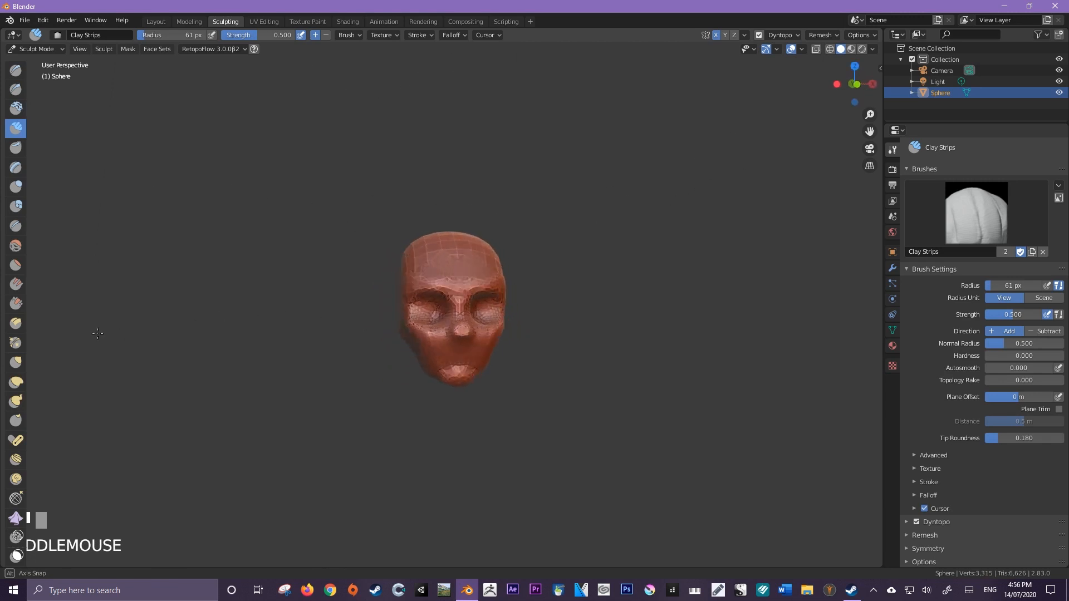
mouse_move(174, 329)
middle_down()
mouse_move(592, 142)
mouse_move(424, 340)
mouse_move(506, 331)
mouse_move(460, 370)
mouse_move(461, 342)
mouse_move(618, 274)
mouse_move(445, 368)
middle_up()
scroll(453, 334, up, 2)
scroll(506, 331, up, 2)
mouse_move(445, 367)
shift+middle_down()
mouse_move(448, 353)
mouse_move(467, 356)
mouse_move(524, 387)
mouse_move(491, 318)
shift+middle_up()
scroll(523, 388, up, 2)
ctrl+drag(415, 329, 412, 332)
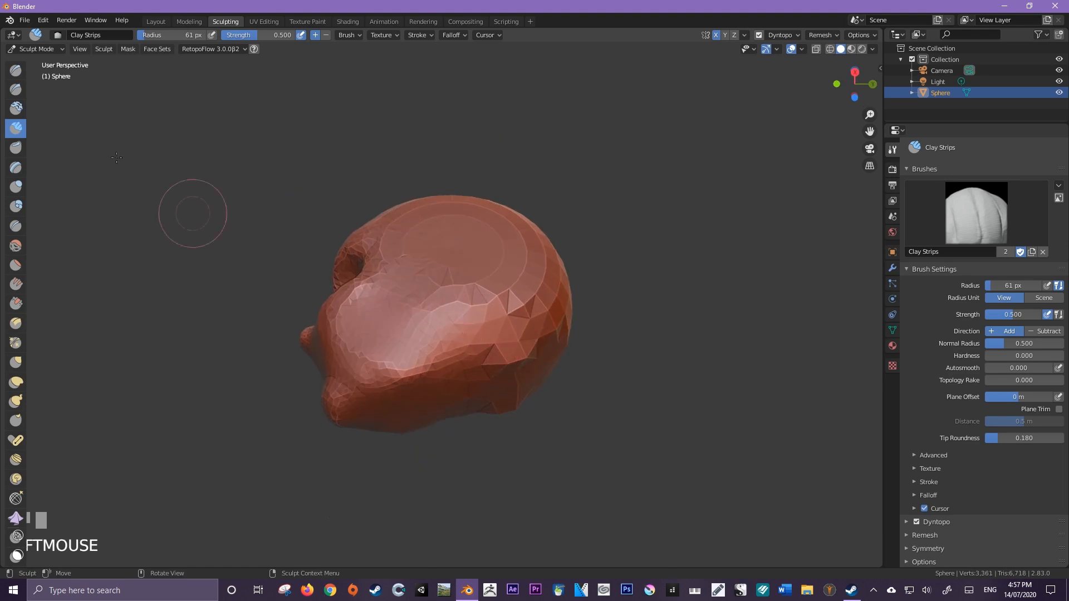
click(16, 108)
mouse_move(446, 339)
mouse_down()
mouse_move(518, 348)
mouse_move(488, 349)
mouse_move(490, 315)
mouse_move(466, 390)
mouse_move(540, 342)
mouse_move(500, 377)
mouse_up()
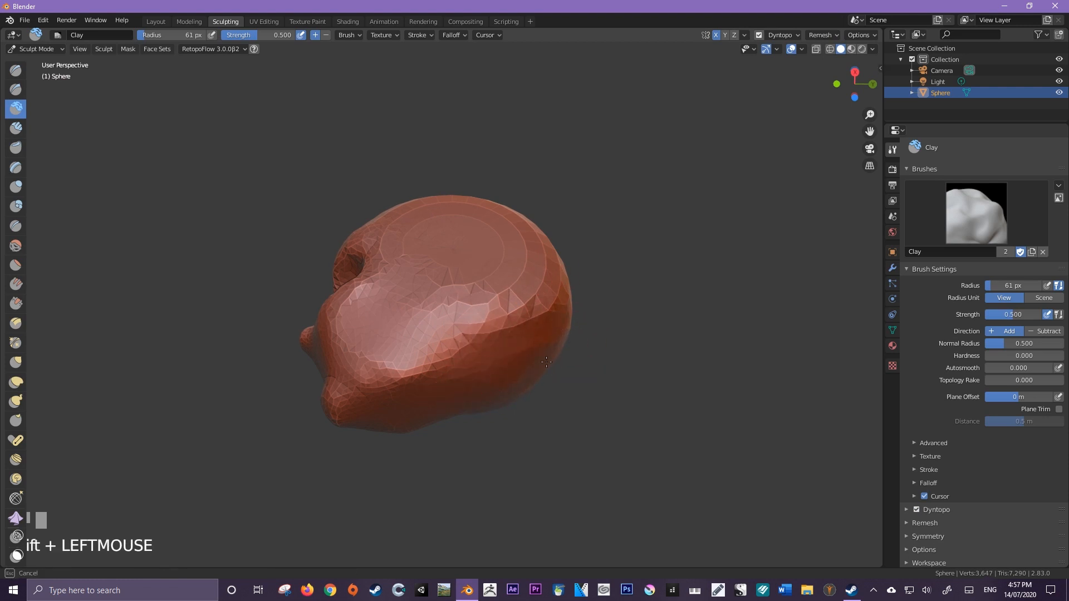
- Set the Clay brush radius to 102 px and build up the mouth area between nose and chin
mouse_move(501, 384)
middle_down()
mouse_move(403, 408)
mouse_move(366, 449)
mouse_move(458, 444)
mouse_move(464, 346)
middle_up()
scroll(365, 449, up, 2)
key(f)
click(487, 344)
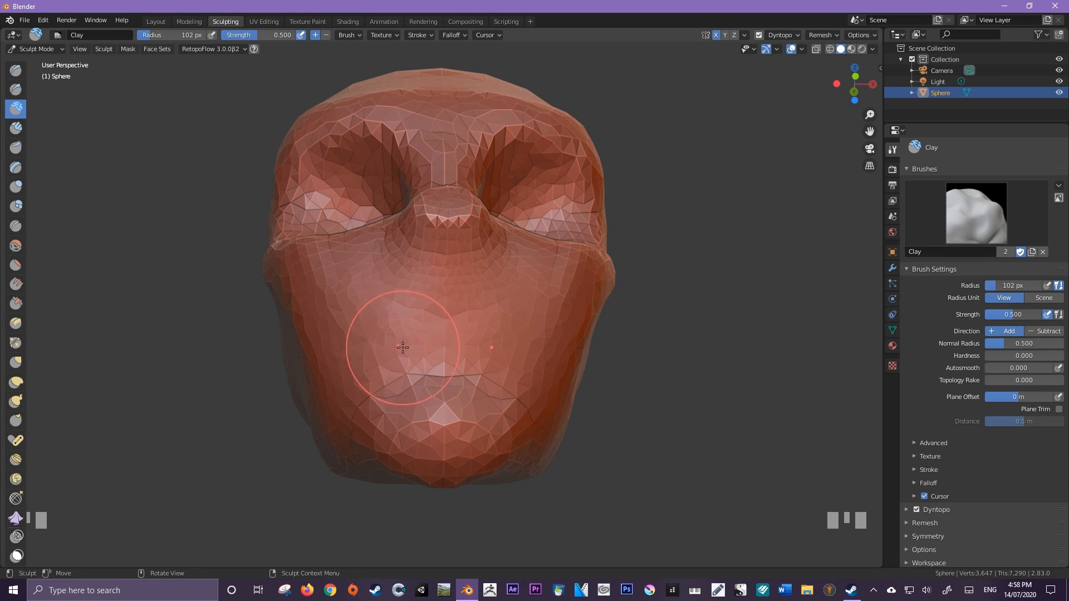
middle_drag(389, 335, 322, 441)
middle_drag(241, 445, 334, 345)
mouse_move(334, 345)
mouse_down()
mouse_move(334, 334)
mouse_move(403, 341)
mouse_move(359, 370)
mouse_up()
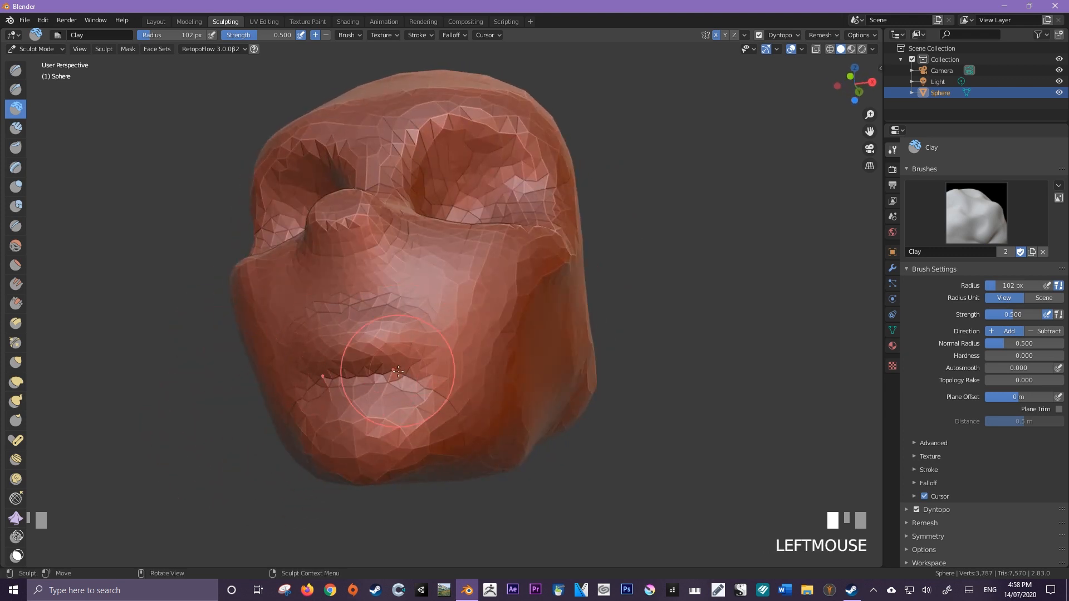
- Build up the upper lip and the area under the nose with Clay Strips, and smooth beside the mouth
click(16, 128)
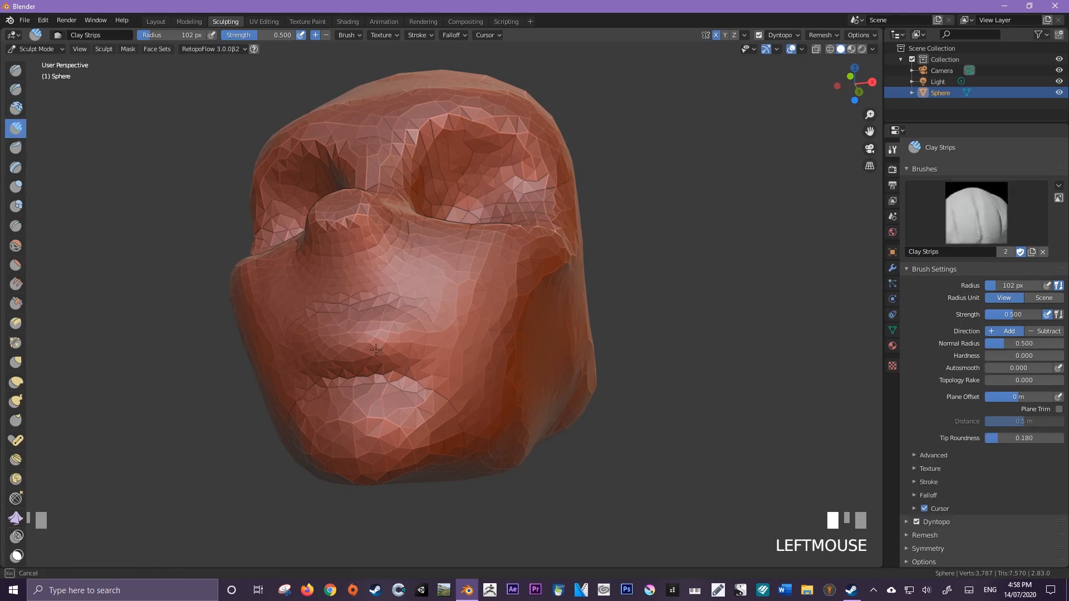
mouse_move(302, 342)
mouse_down()
mouse_move(437, 348)
mouse_move(362, 350)
mouse_move(423, 351)
mouse_up()
drag(418, 354, 337, 354)
mouse_move(401, 348)
middle_down()
mouse_move(501, 334)
mouse_move(445, 328)
mouse_move(460, 322)
middle_up()
mouse_move(460, 322)
mouse_down()
mouse_move(429, 265)
mouse_move(328, 266)
mouse_up()
mouse_move(518, 273)
middle_down()
mouse_move(716, 355)
mouse_move(467, 346)
middle_up()
middle_drag(300, 409, 466, 406)
scroll(468, 379, up, 4)
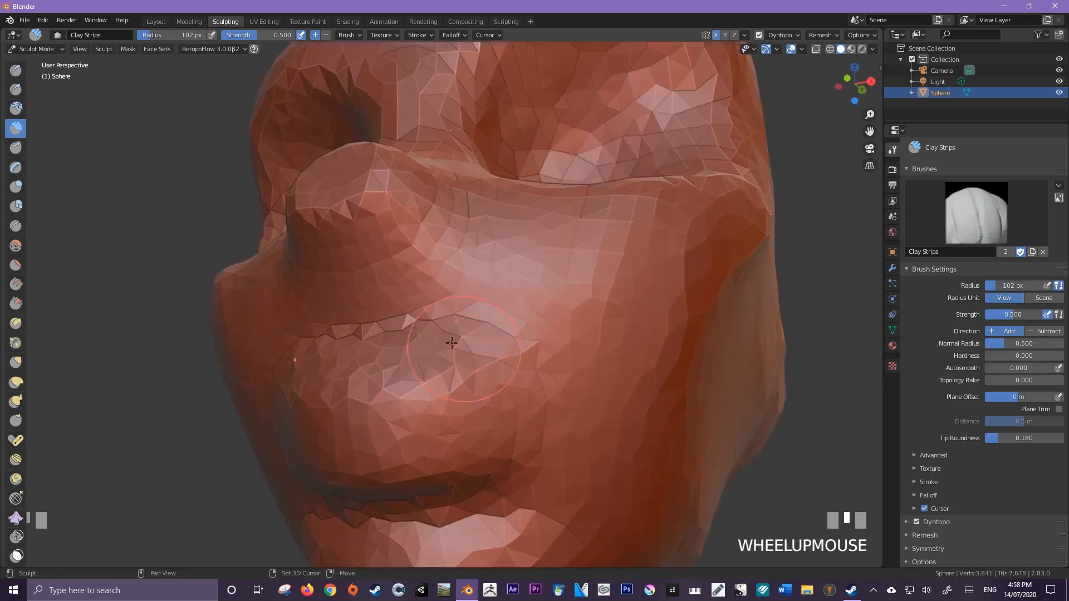
shift+click(474, 338)
scroll(474, 338, down, 5)
middle_drag(474, 338, 512, 453)
shift+drag(513, 454, 513, 394)
mouse_move(512, 393)
middle_down()
mouse_move(668, 419)
mouse_move(591, 404)
mouse_move(607, 397)
mouse_move(522, 386)
middle_up()
key(ctrl+z)
- Add clay above the upper lip and smooth the transition into the cheek
scroll(494, 442, up, 3)
shift+middle_drag(494, 441, 496, 358)
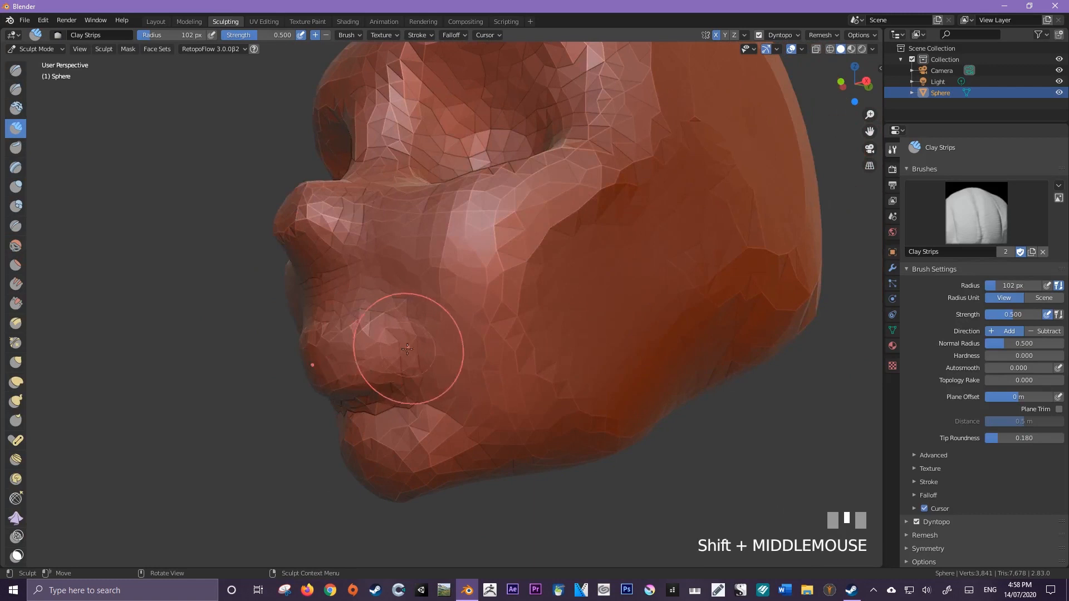
click(337, 363)
middle_drag(337, 364, 453, 359)
scroll(453, 359, up, 3)
shift+click(487, 297)
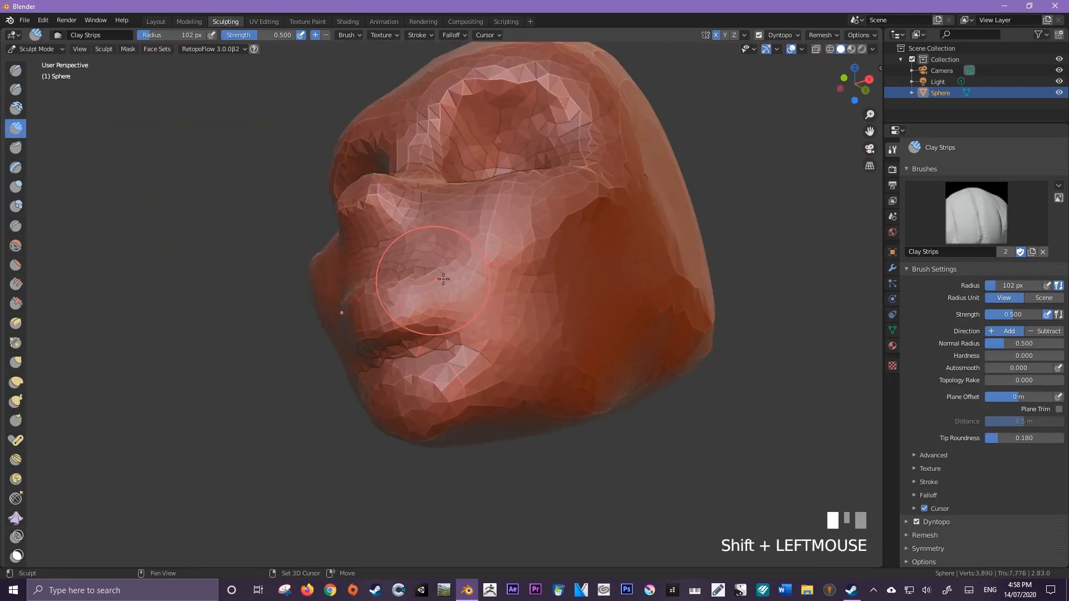
middle_drag(564, 292, 498, 303)
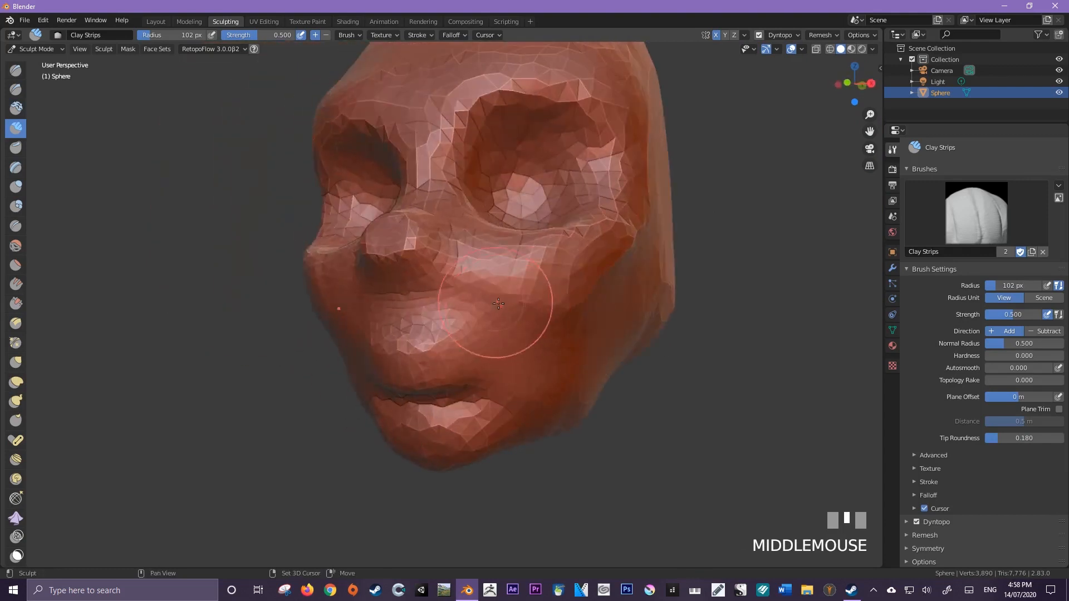
shift+drag(498, 303, 519, 317)
- Deepen the hollow beneath the cheekbone towards the jaw with subtractive Clay Strips strokes in side view
middle_drag(515, 340, 466, 262)
mouse_move(490, 304)
ctrl+mouse_down()
mouse_move(428, 329)
mouse_move(529, 227)
ctrl+mouse_up()
mouse_move(476, 301)
ctrl+mouse_down()
mouse_move(482, 327)
mouse_move(549, 224)
ctrl+mouse_up()
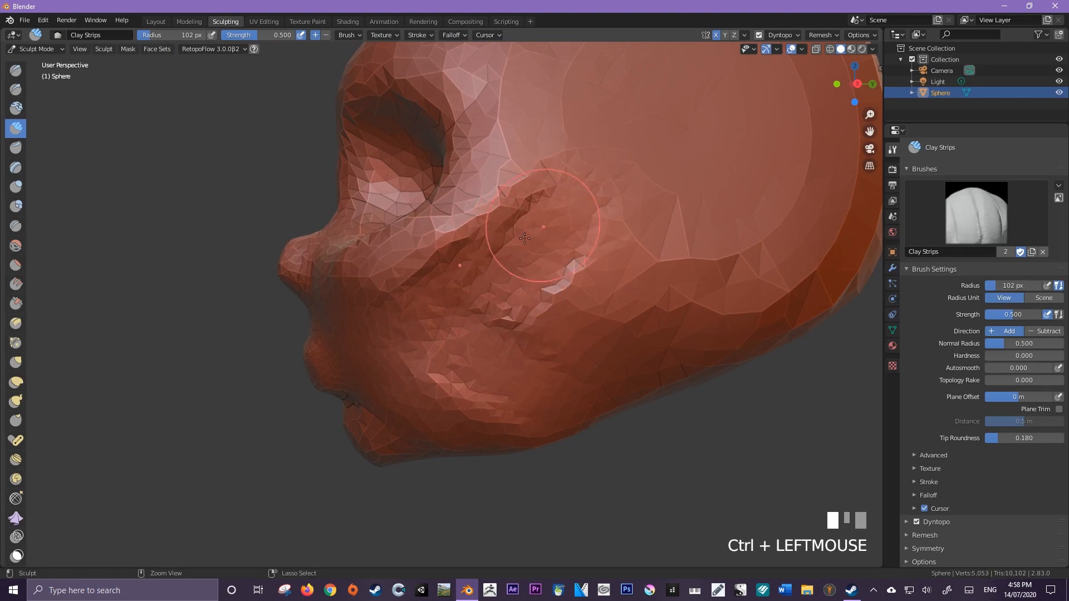
ctrl+drag(450, 319, 471, 335)
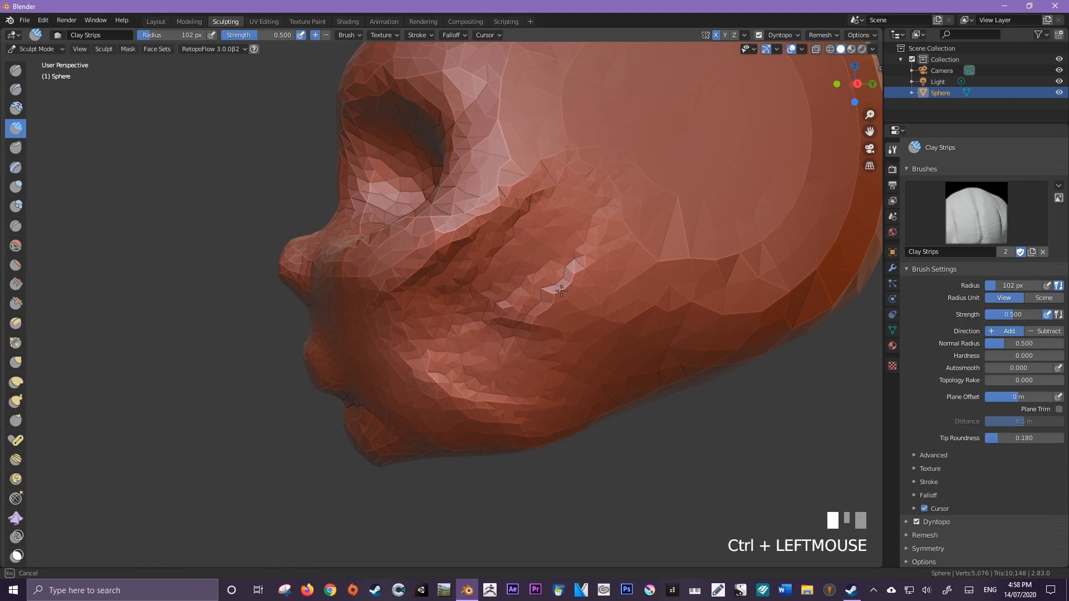
ctrl+drag(561, 291, 550, 298)
- Smooth the carved cheek hollow and blend it into the jaw and cheekbone
scroll(520, 313, down, 4)
mouse_move(522, 313)
middle_down()
mouse_move(578, 323)
mouse_move(486, 288)
middle_up()
scroll(534, 306, up, 3)
mouse_move(486, 288)
shift+mouse_down()
mouse_move(508, 279)
mouse_move(507, 296)
mouse_move(553, 311)
mouse_move(527, 375)
mouse_move(535, 362)
shift+mouse_up()
mouse_move(585, 215)
middle_down()
mouse_move(668, 243)
mouse_move(520, 291)
middle_up()
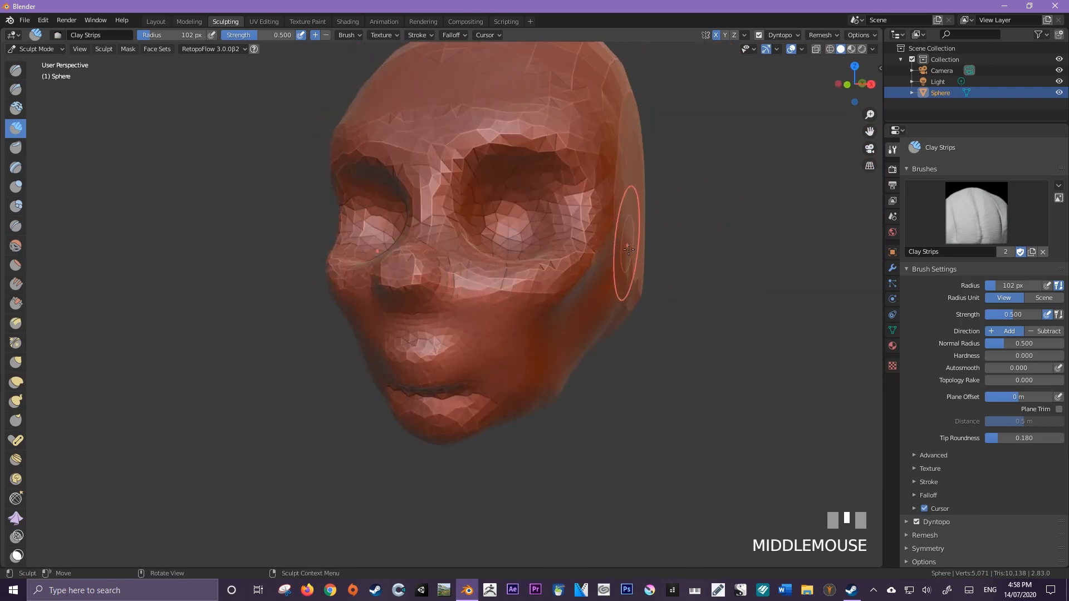
middle_drag(628, 249, 520, 275)
shift+drag(520, 274, 468, 294)
middle_drag(468, 294, 596, 258)
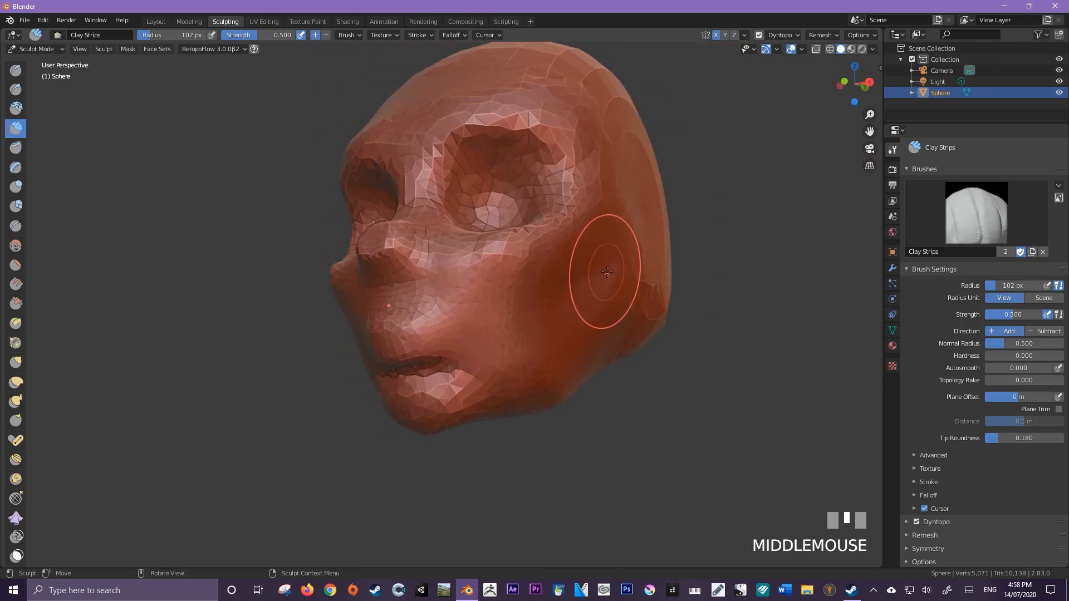
- Examine the mouth, nose and jaw shapes up close and from a three-quarter view
scroll(584, 253, up, 5)
shift+middle_drag(512, 278, 574, 189)
scroll(427, 256, down, 3)
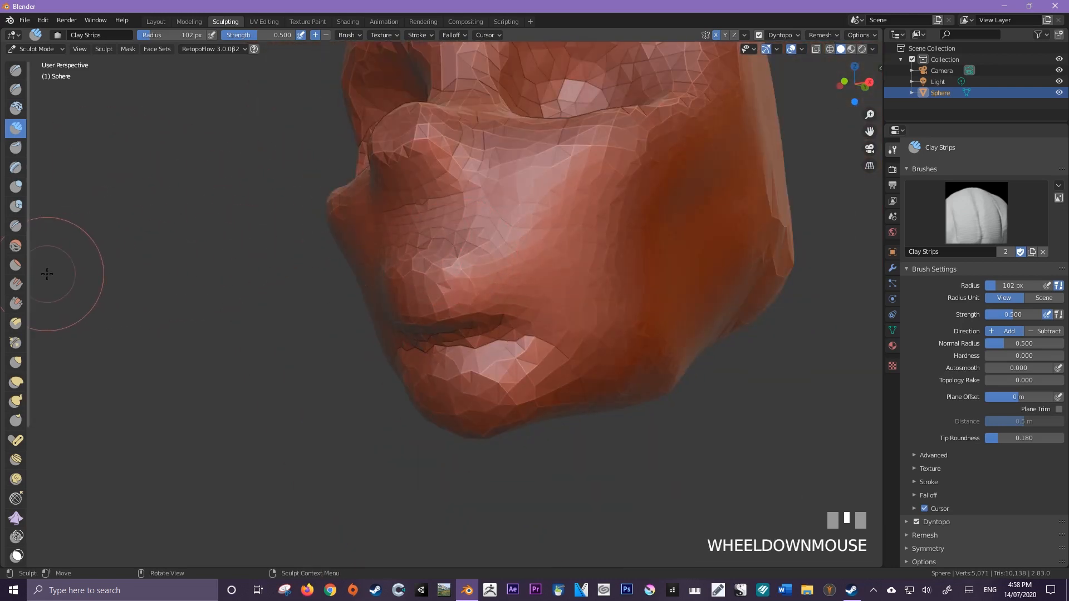
scroll(156, 278, down, 1)
middle_drag(237, 280, 360, 318)
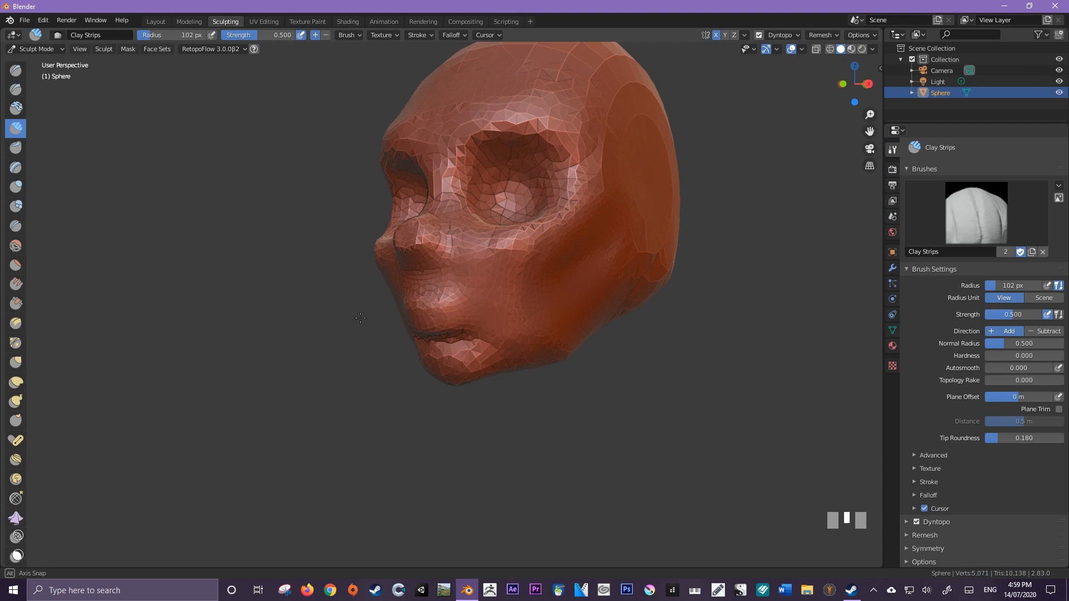
middle_drag(360, 318, 360, 318)
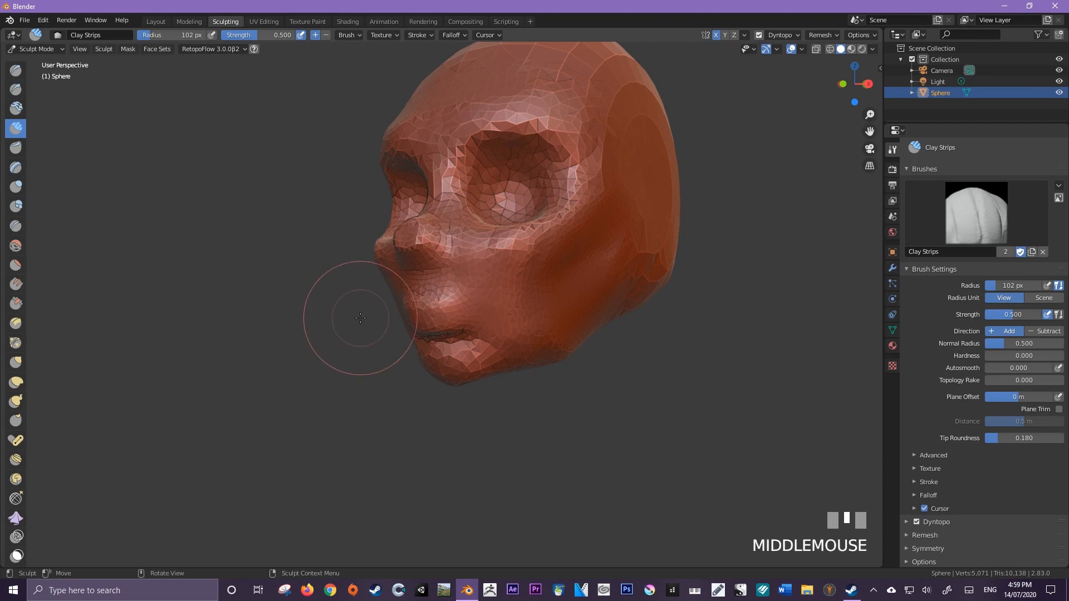
scroll(360, 318, up, 2)
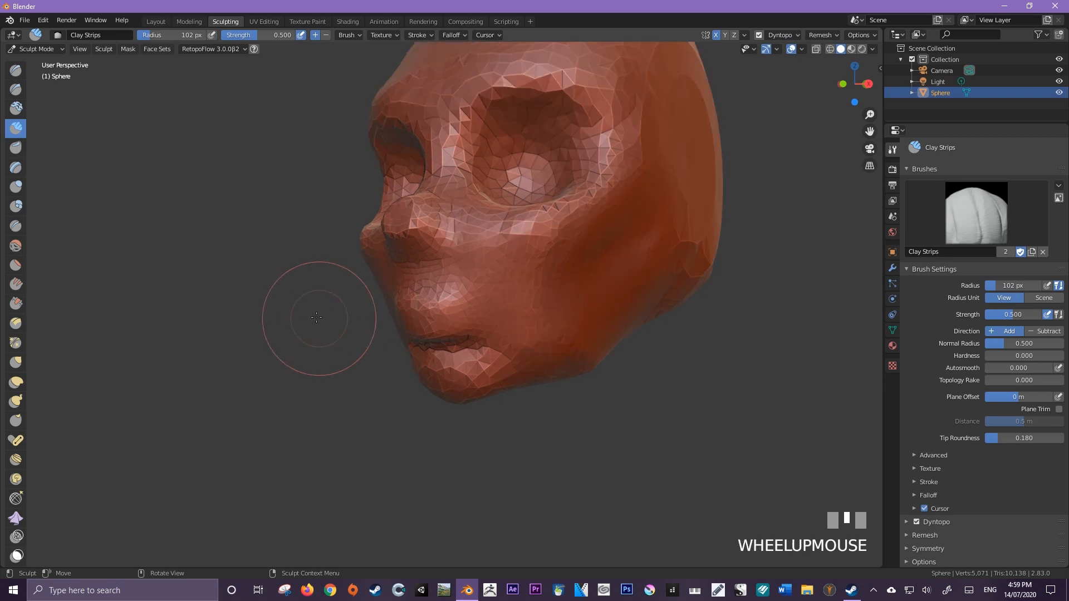
shift+middle_drag(328, 311, 310, 210)
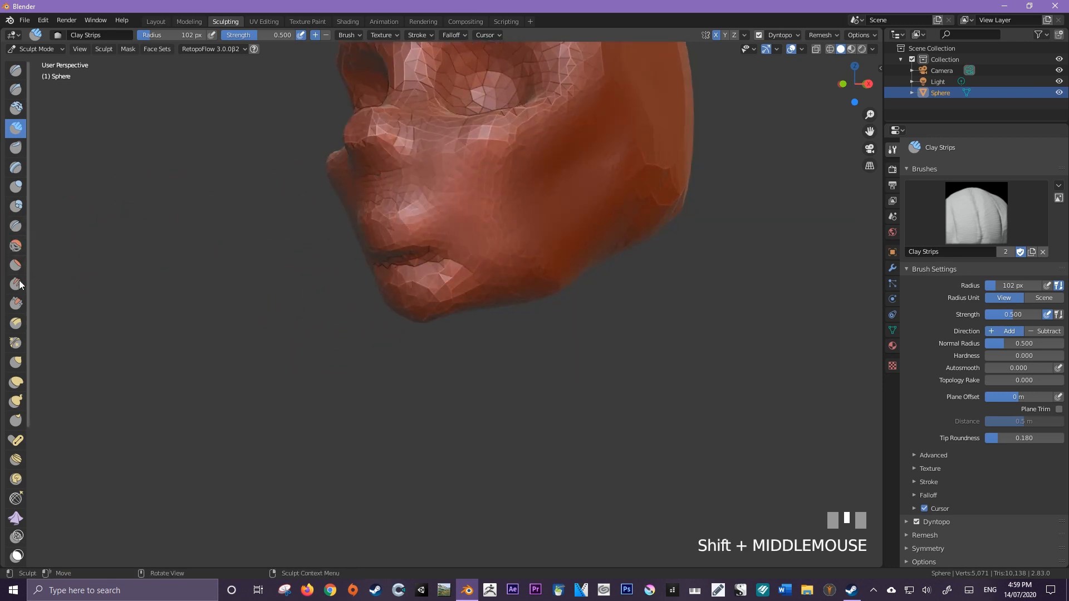
- Carve creases along the mouth line and beneath the lower lip with the Crease brush at a 117 px radius
click(15, 230)
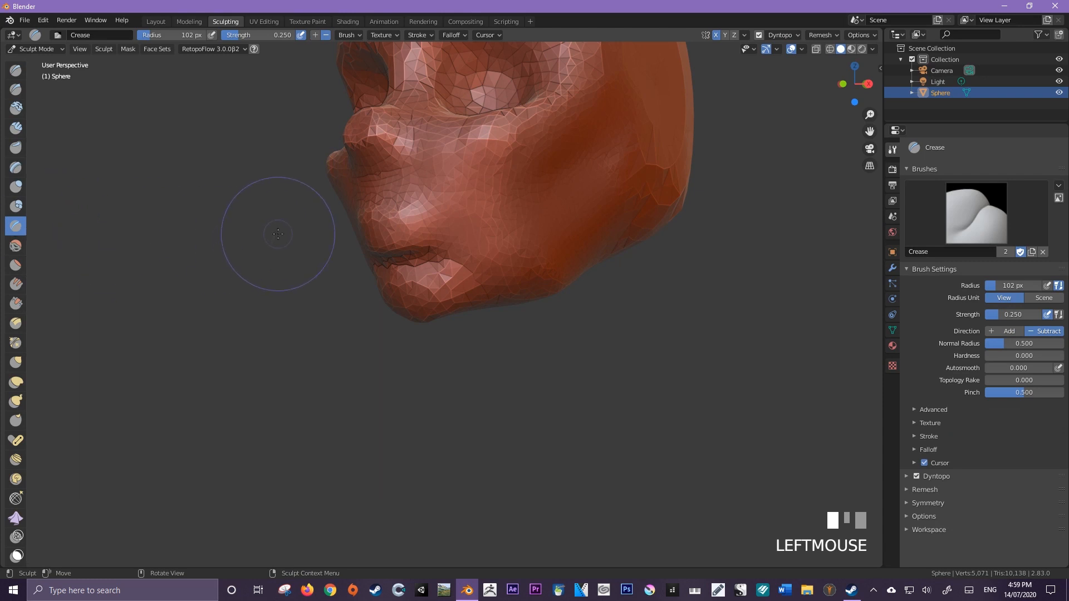
middle_drag(473, 233, 489, 234)
key(KP_1)
scroll(585, 167, up, 4)
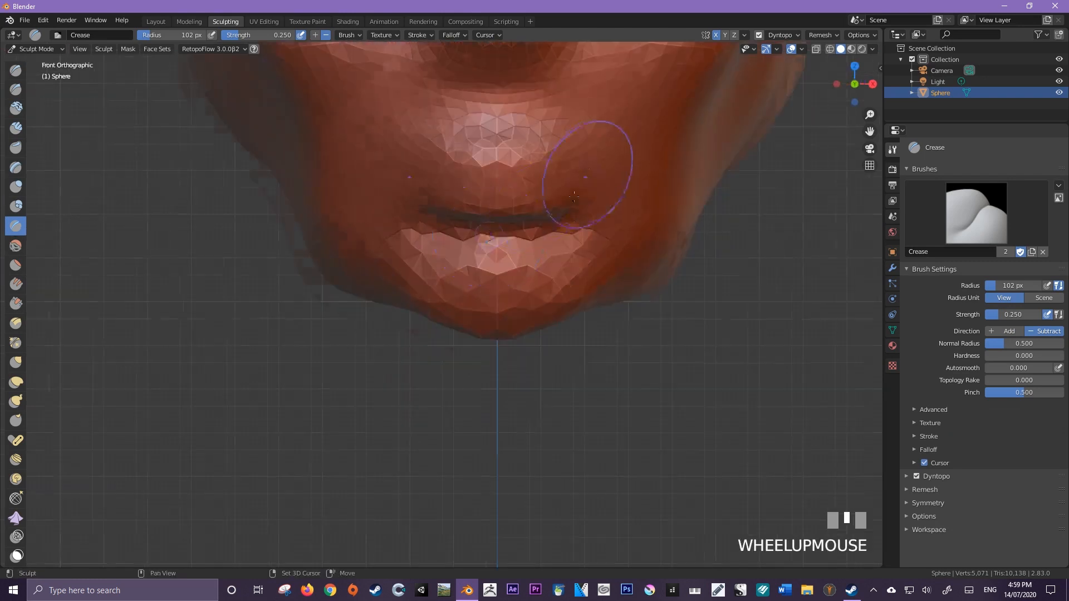
shift+middle_drag(584, 167, 384, 334)
key(f)
click(393, 331)
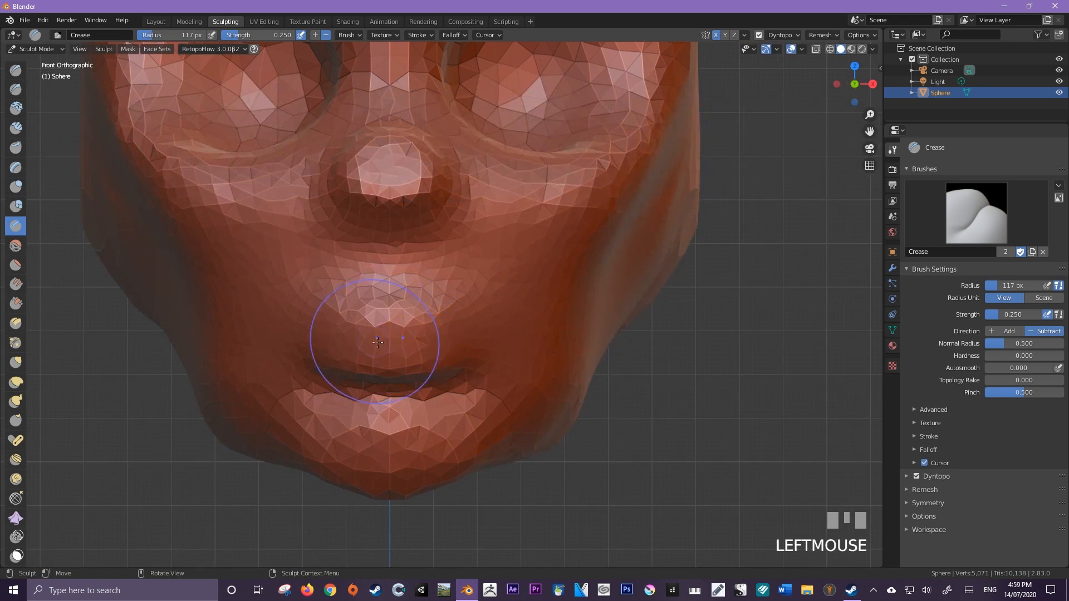
mouse_move(388, 341)
mouse_down()
mouse_move(473, 344)
mouse_move(398, 336)
mouse_move(499, 333)
mouse_up()
drag(392, 336, 496, 333)
drag(392, 337, 500, 333)
- Set the Crease strength to 0.206 and sharpen the line between the lips out to the mouth corners
mouse_move(508, 393)
middle_down()
mouse_move(410, 371)
mouse_move(532, 370)
middle_up()
scroll(408, 319, up, 4)
mouse_move(408, 319)
middle_down()
mouse_move(418, 311)
mouse_move(466, 326)
mouse_move(417, 313)
middle_up()
key(shift+f)
click(458, 318)
drag(393, 309, 392, 309)
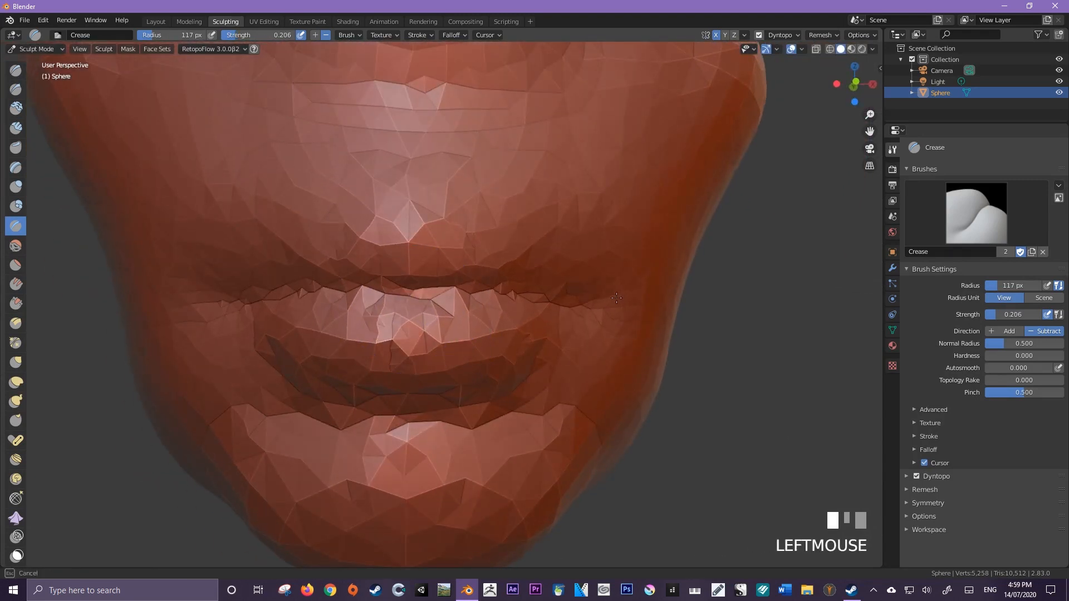
drag(510, 301, 512, 301)
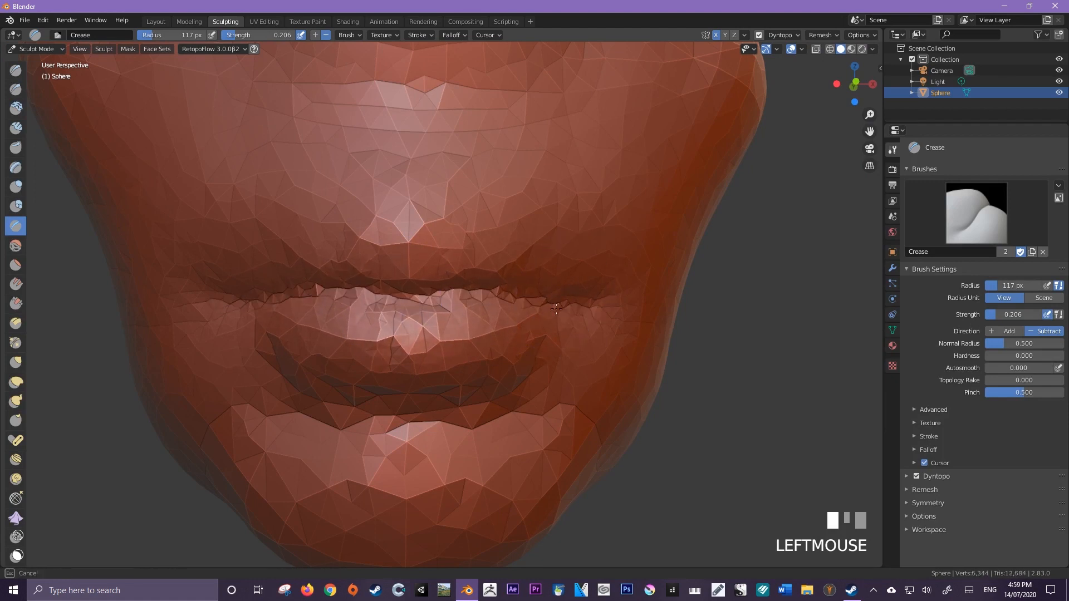
- Raise the upper lip's contour from the centre to the mouth corners with inverted Crease strokes in front view
scroll(604, 275, down, 5)
mouse_move(509, 312)
middle_down()
mouse_move(426, 334)
mouse_move(552, 337)
mouse_move(590, 351)
mouse_move(490, 374)
mouse_move(507, 317)
middle_up()
scroll(473, 339, up, 2)
scroll(480, 334, up, 1)
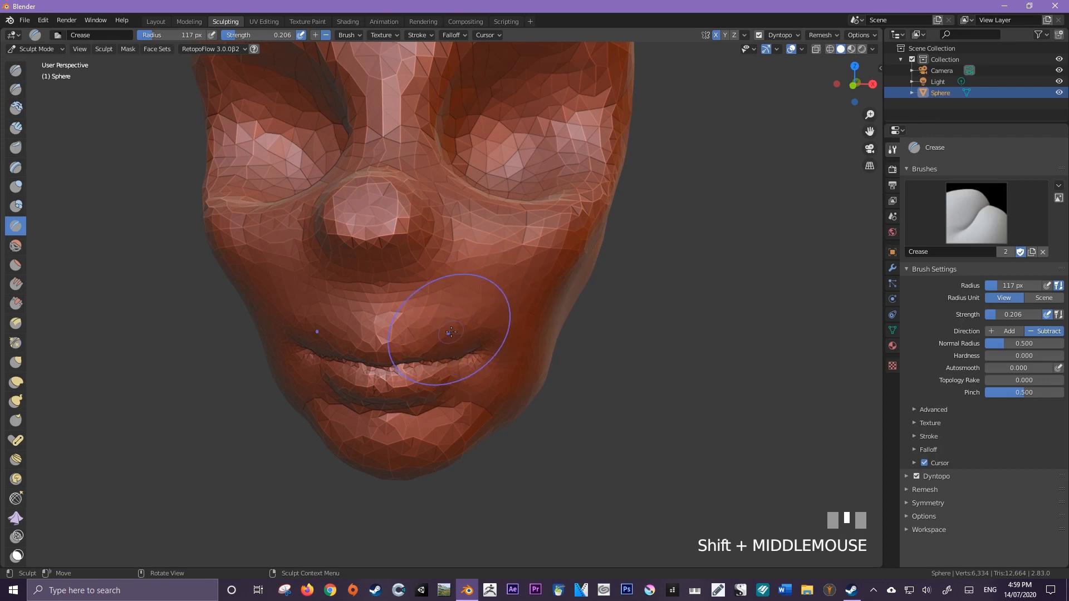
mouse_move(485, 338)
middle_down()
mouse_move(429, 334)
mouse_move(459, 332)
middle_up()
key(KP_1)
scroll(439, 313, up, 3)
mouse_move(390, 362)
ctrl+mouse_down()
mouse_move(424, 335)
mouse_move(479, 339)
ctrl+mouse_up()
ctrl+drag(418, 334, 518, 345)
mouse_move(434, 333)
ctrl+mouse_down()
mouse_move(534, 341)
mouse_move(549, 354)
ctrl+mouse_up()
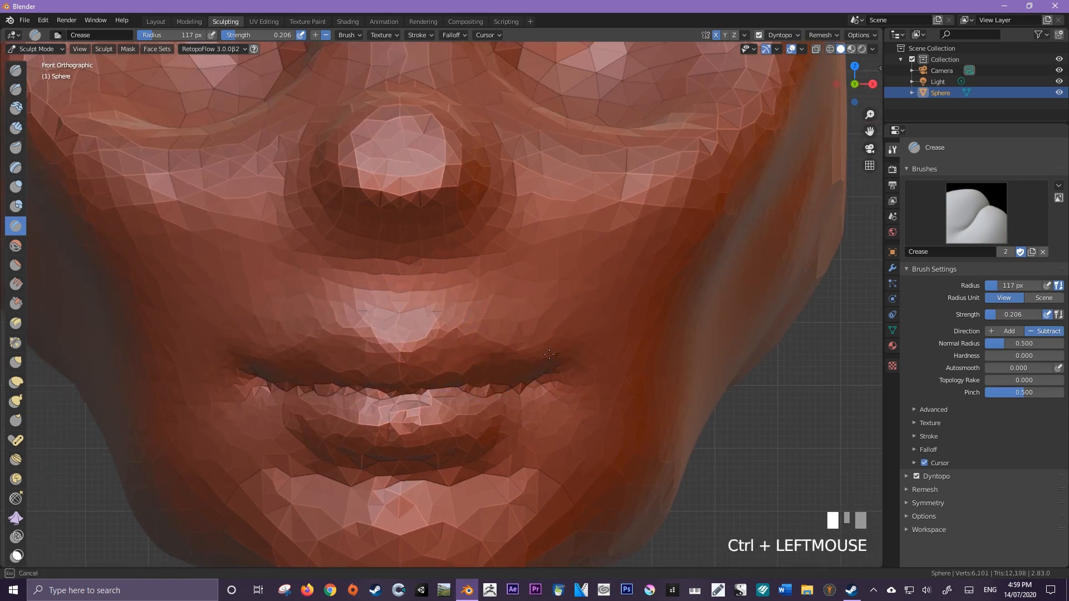
ctrl+drag(431, 325, 504, 336)
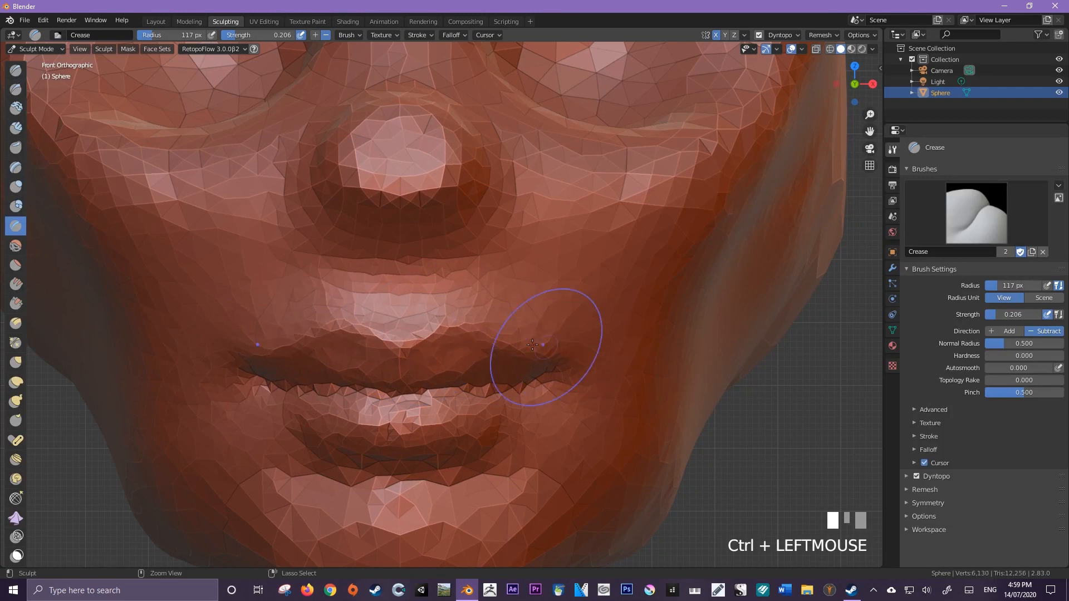
- Raise and define the lower lip with an inverted Crease stroke across its width
scroll(533, 345, down, 5)
middle_drag(533, 345, 423, 401)
scroll(573, 382, down, 2)
scroll(423, 400, up, 6)
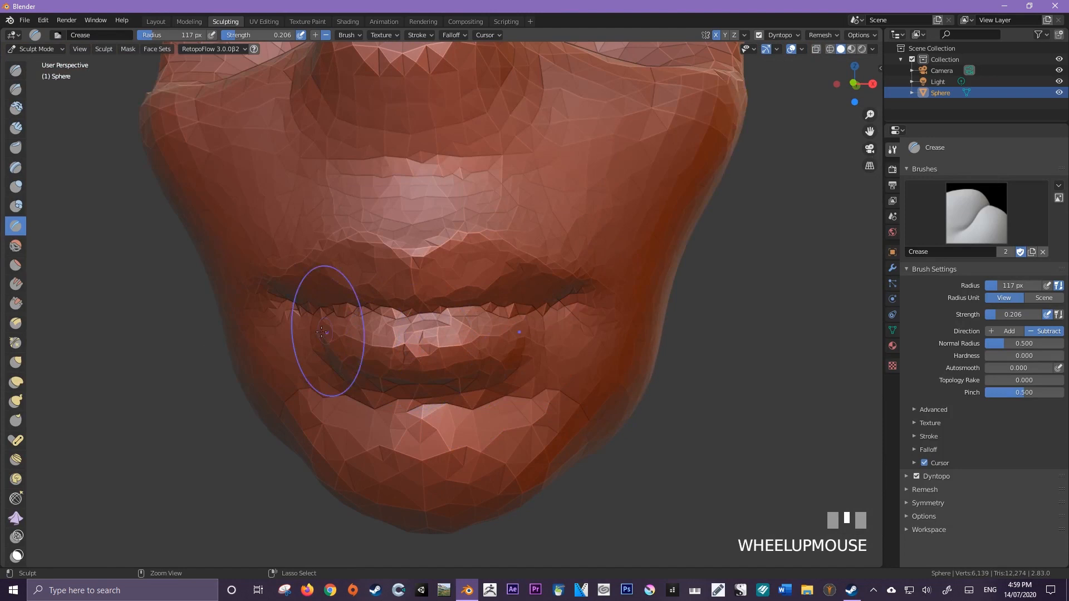
ctrl+drag(322, 332, 420, 356)
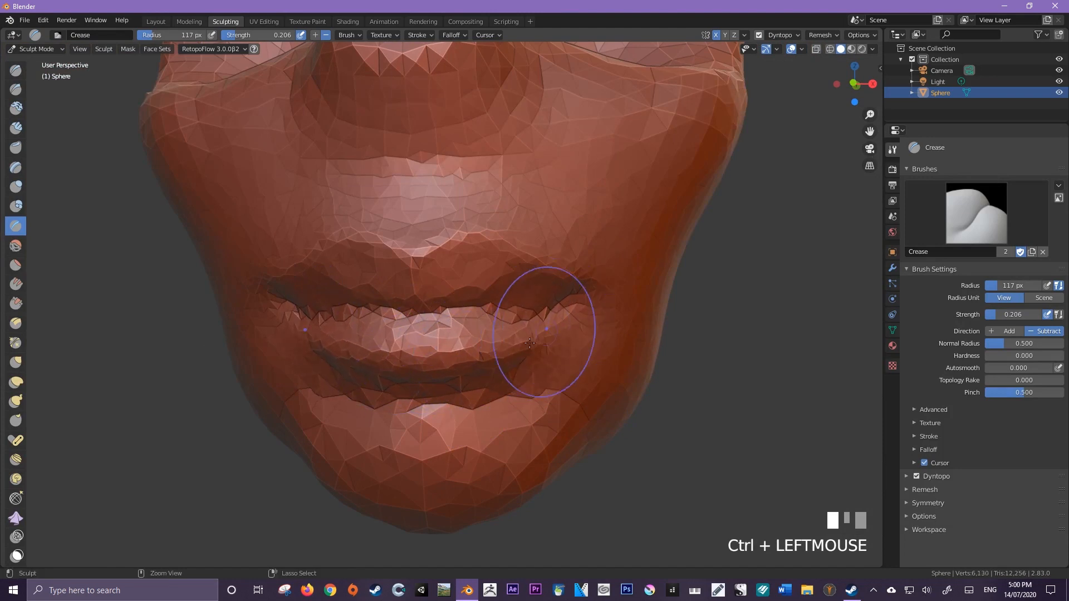
- Deepen the lip line and mouth corners with subtractive Crease strokes
scroll(529, 343, down, 3)
mouse_move(530, 343)
middle_down()
mouse_move(486, 356)
mouse_move(401, 310)
middle_up()
scroll(401, 310, up, 2)
drag(401, 312, 400, 319)
mouse_move(512, 304)
mouse_down()
mouse_move(552, 314)
mouse_move(534, 304)
mouse_up()
drag(591, 281, 549, 308)
drag(579, 284, 501, 310)
mouse_move(523, 308)
mouse_down()
mouse_move(423, 309)
mouse_move(575, 305)
mouse_move(481, 313)
mouse_move(577, 289)
mouse_move(533, 321)
mouse_up()
scroll(533, 325, down, 6)
middle_drag(533, 324, 471, 384)
scroll(551, 348, down, 2)
scroll(471, 313, up, 3)
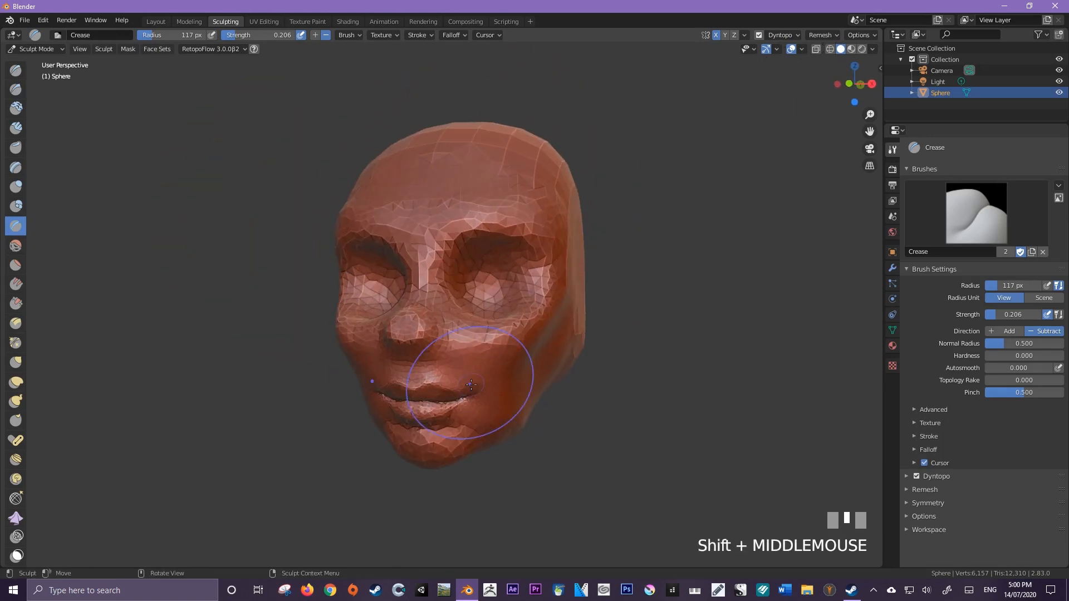